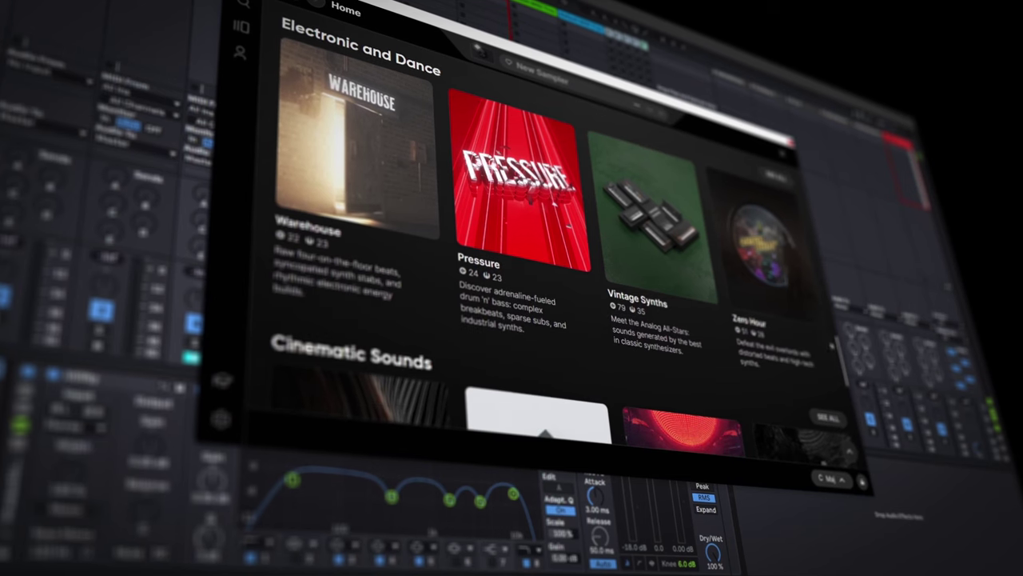
Step: Turn up Fading Sky's Overwash macro and open its Layer Edit page
scroll(559, 319, down, 3)
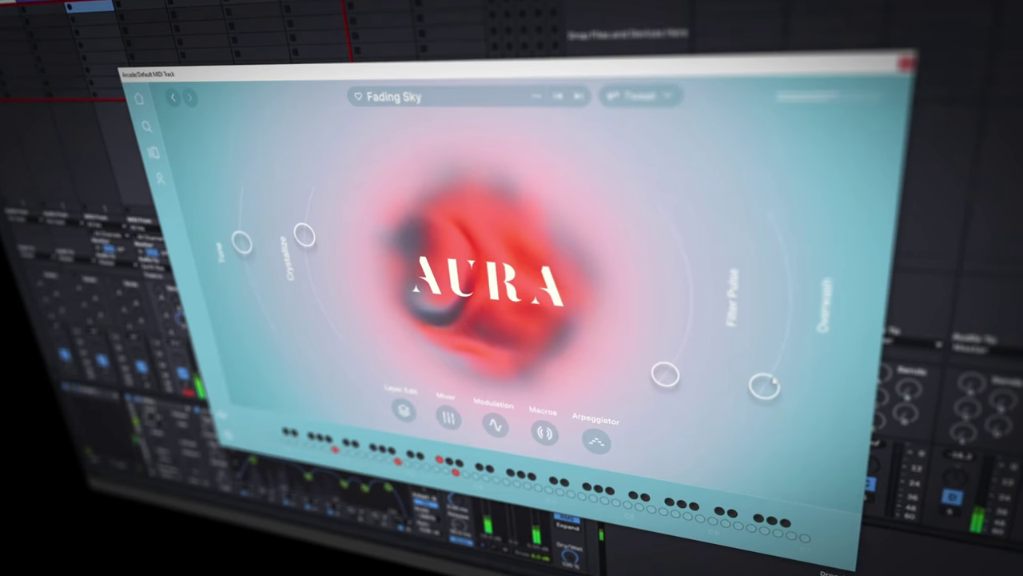
drag(762, 386, 815, 302)
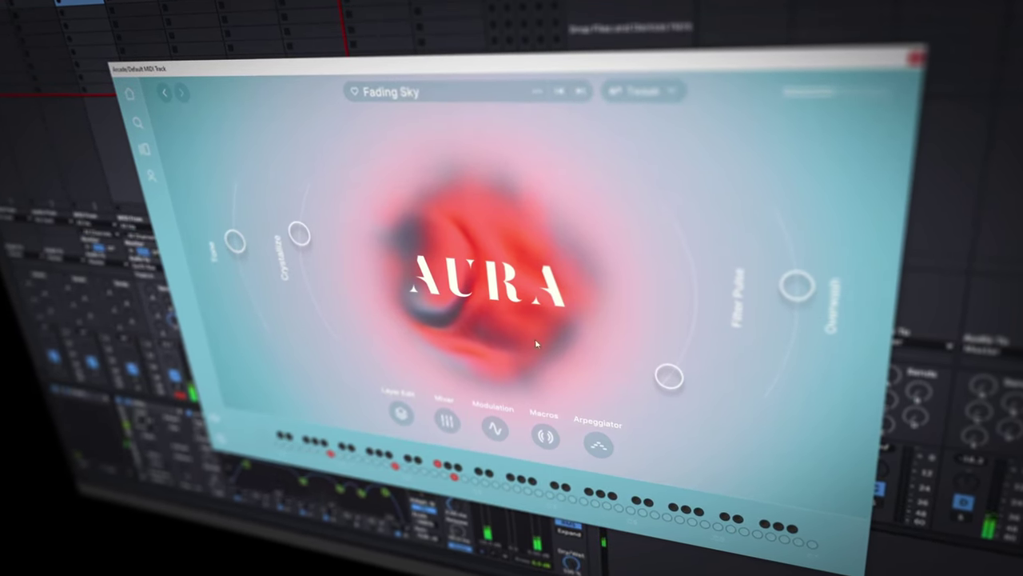
click(401, 411)
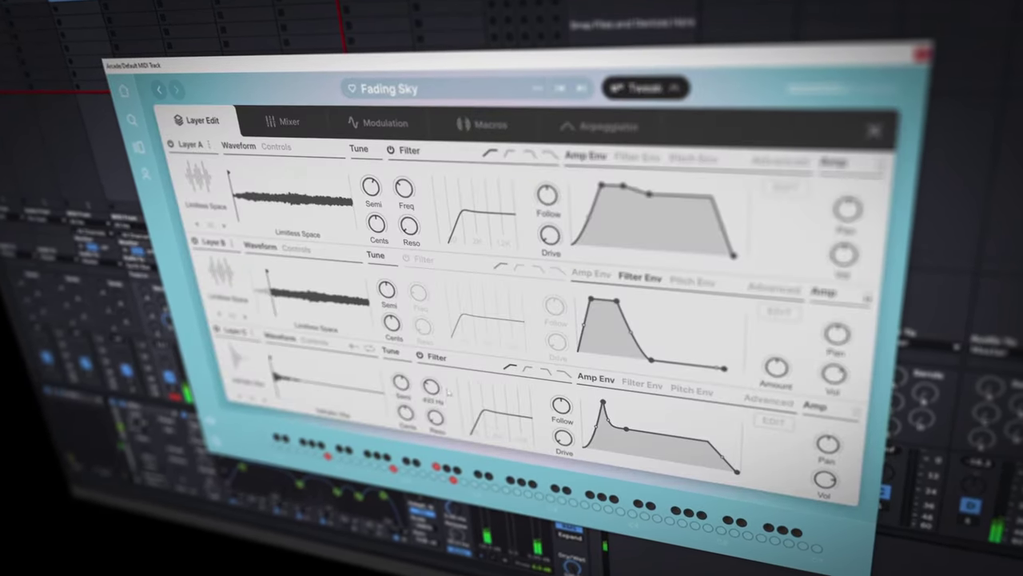
Step: Lengthen Layer B's filter envelope attack to about 5.37 seconds
drag(593, 301, 601, 321)
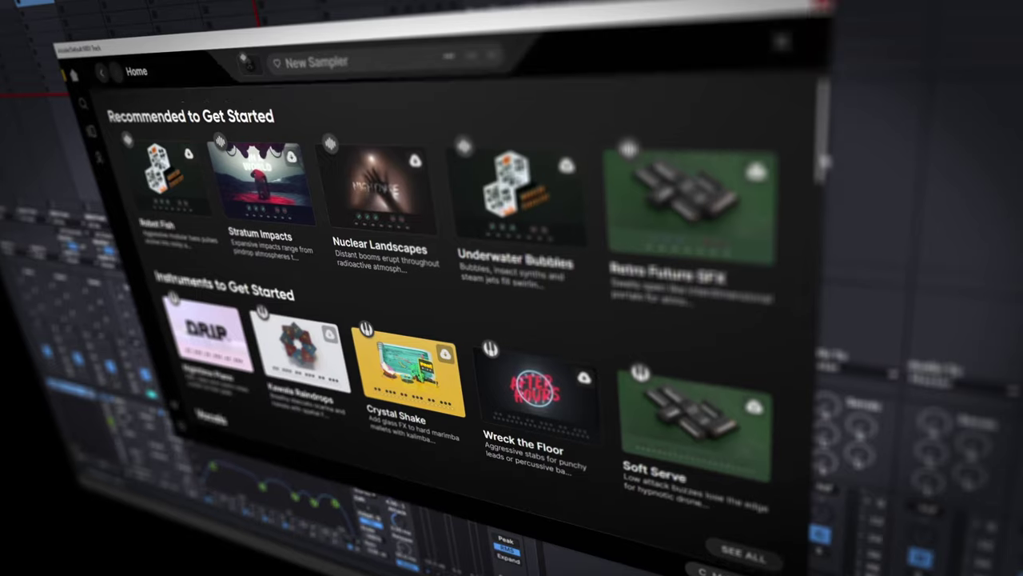
Step: Scroll down through the Output Arcade Home page collections
scroll(432, 320, down, 2)
scroll(448, 319, down, 5)
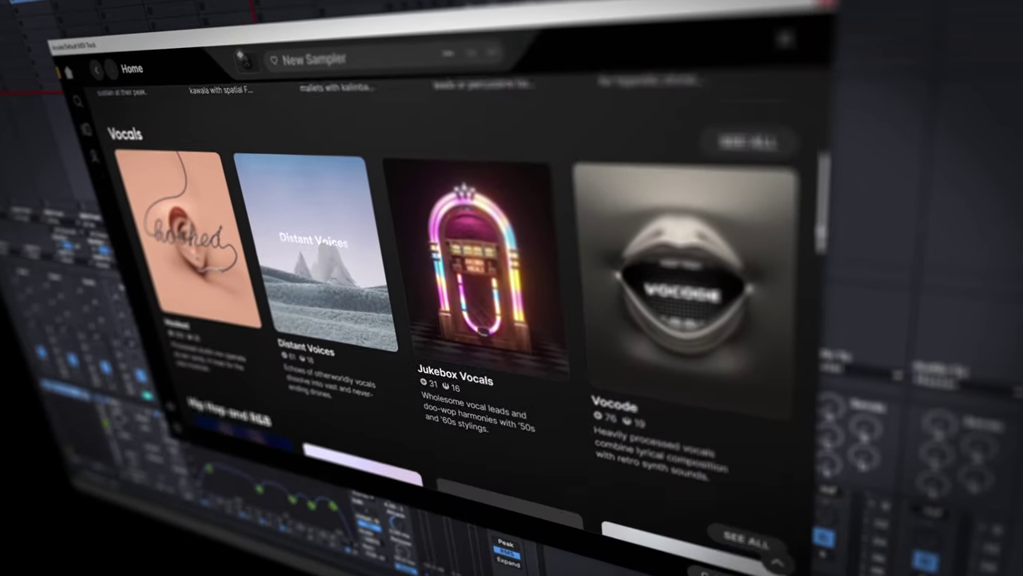
scroll(447, 303, down, 3)
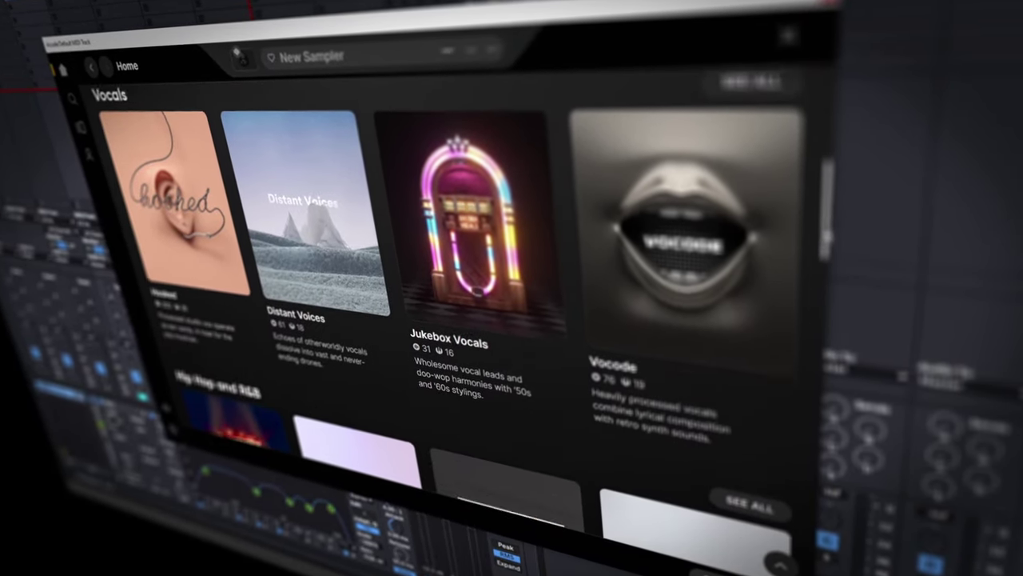
scroll(448, 304, down, 10)
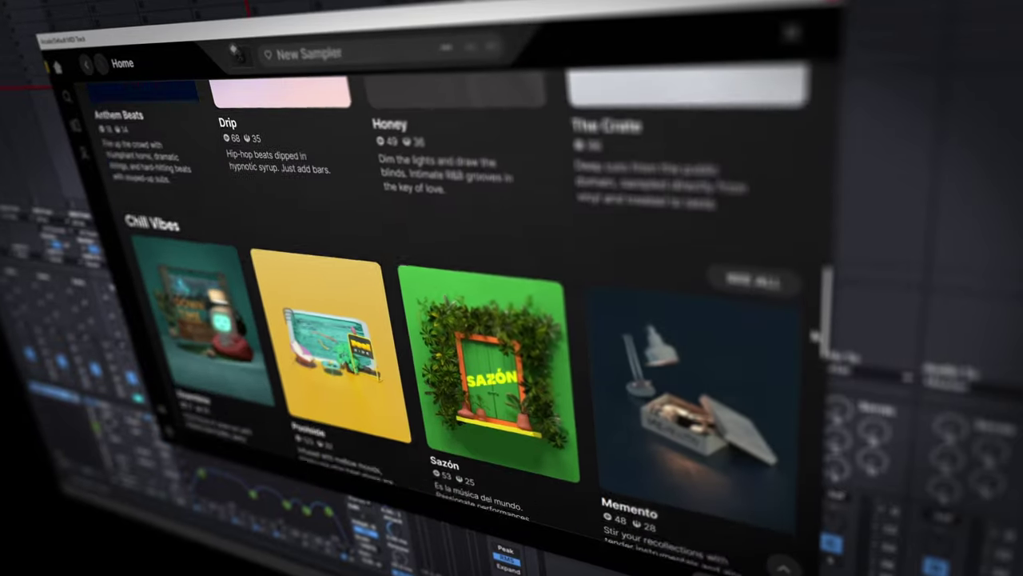
scroll(448, 304, down, 3)
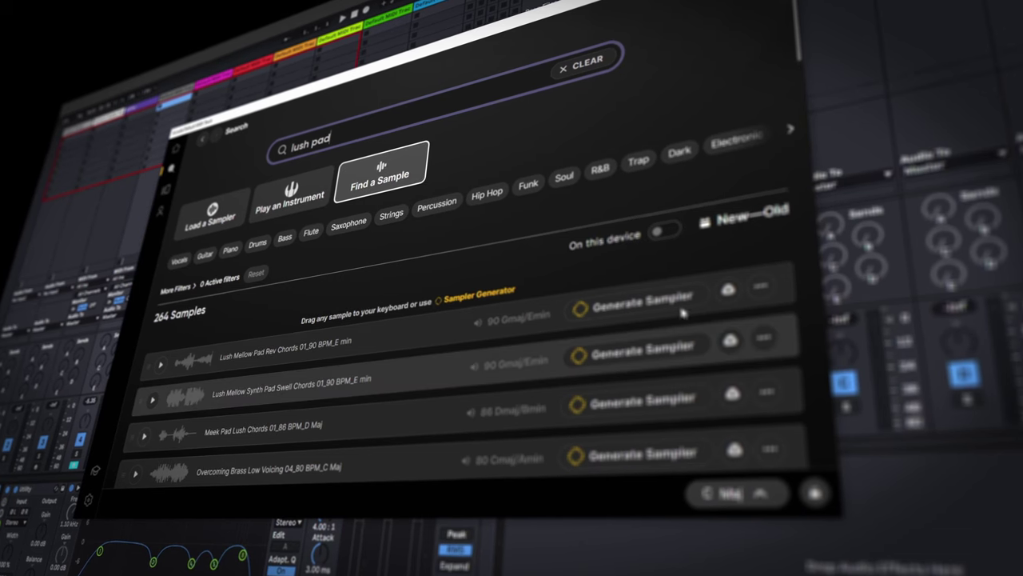
scroll(683, 313, down, 5)
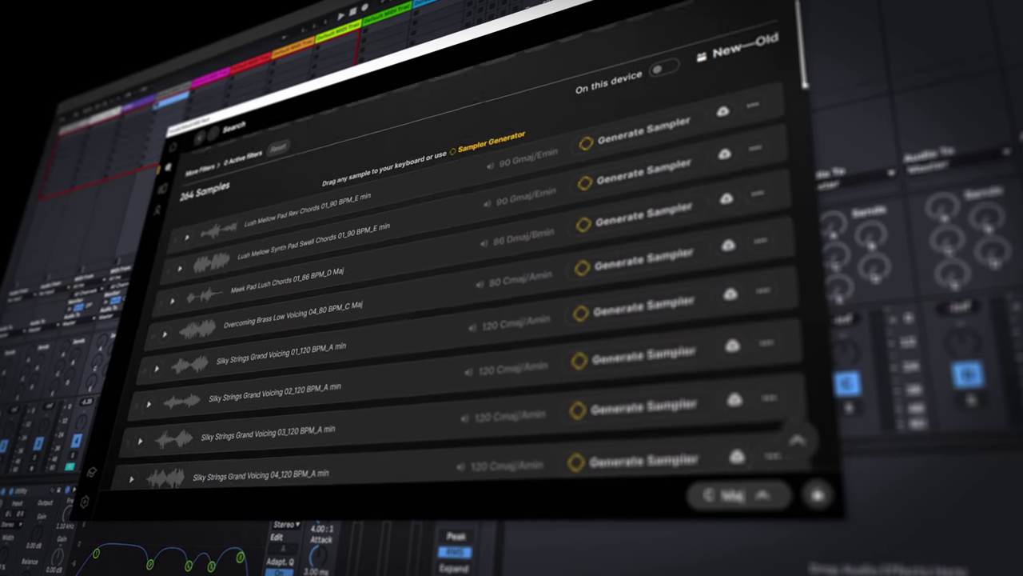
scroll(608, 304, down, 2)
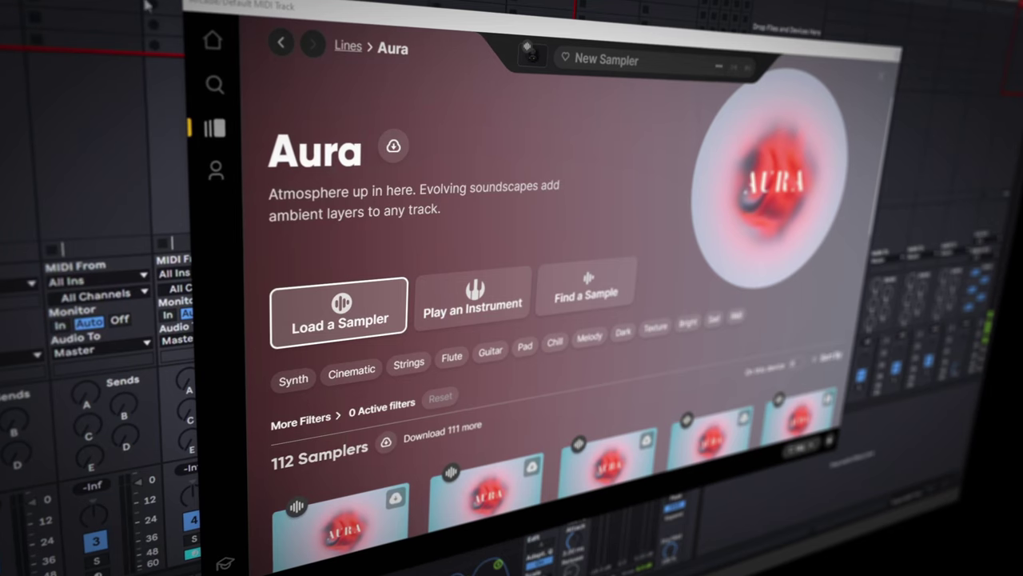
Step: Load the Aura Reflective Texture sampler and turn up its Life macro
scroll(559, 319, down, 5)
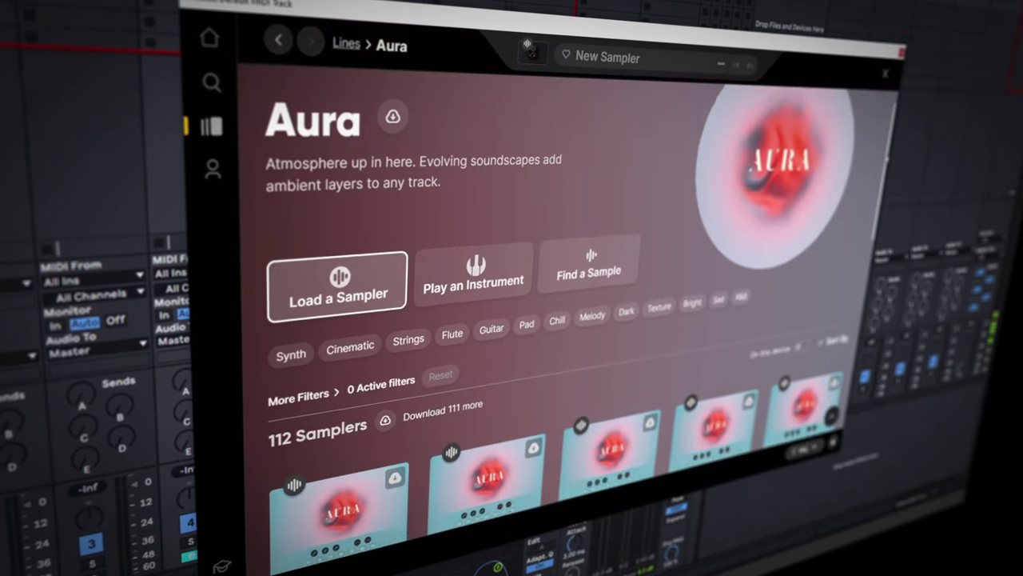
scroll(640, 280, down, 5)
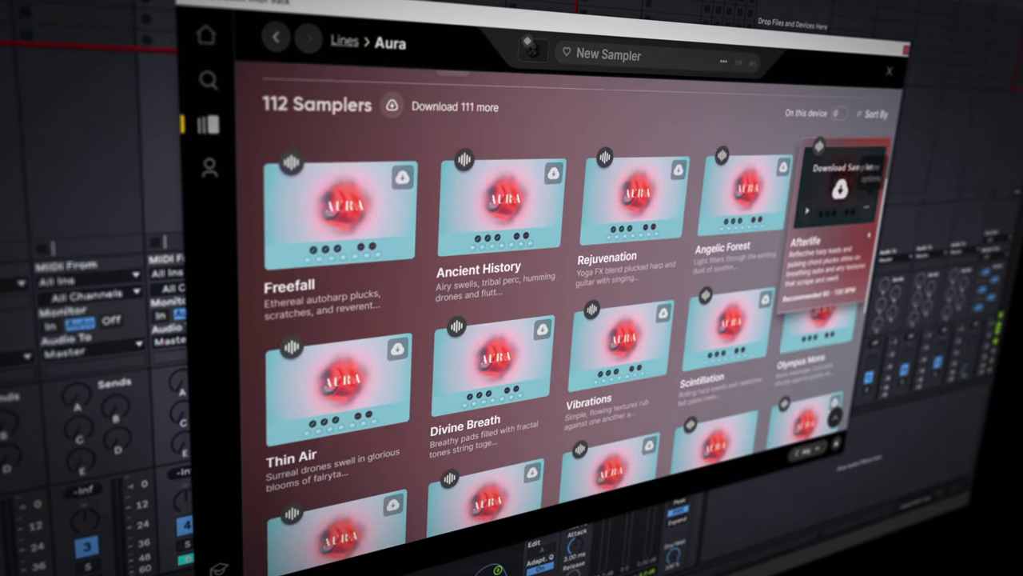
mouse_move(665, 240)
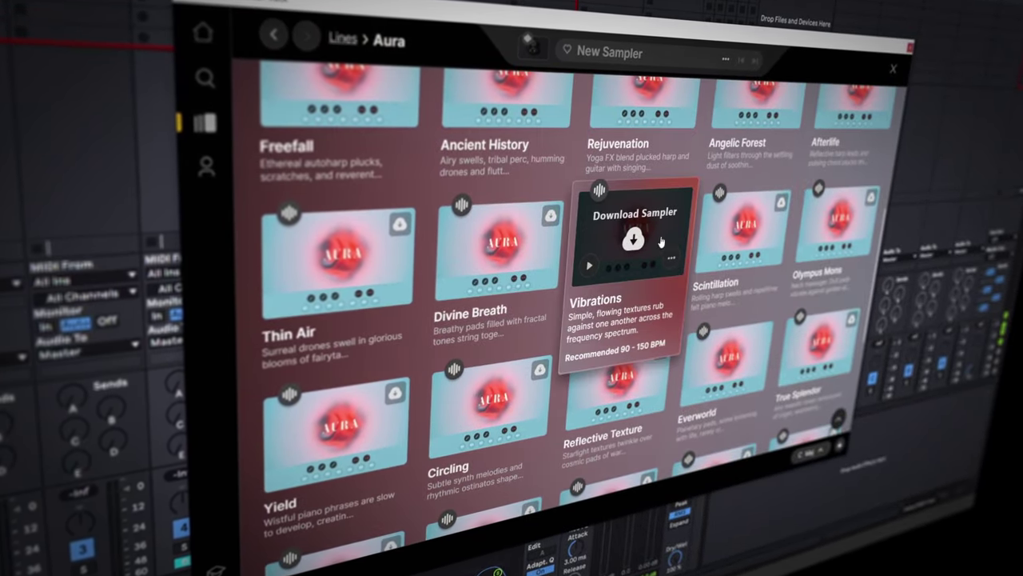
mouse_move(624, 385)
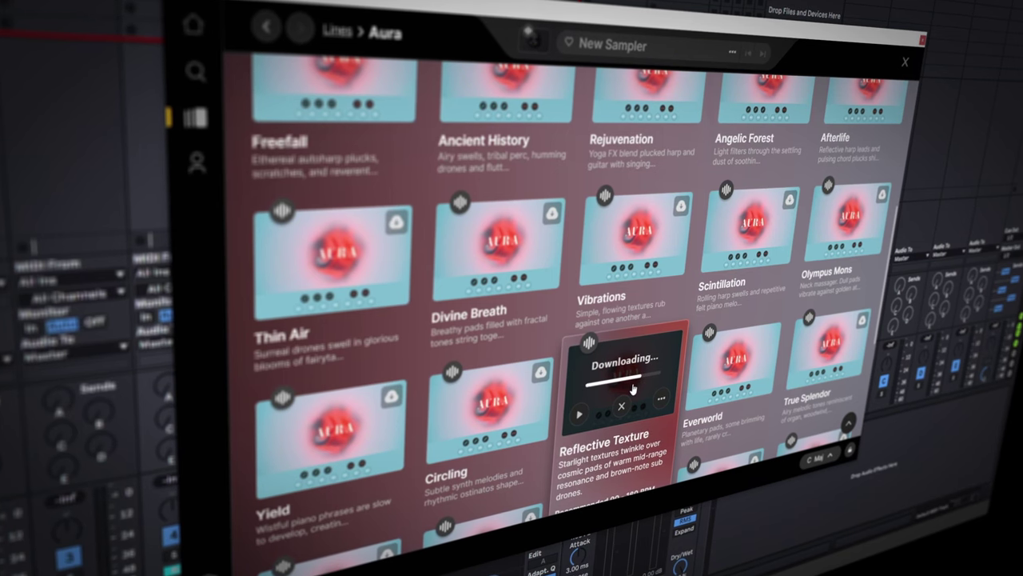
click(627, 387)
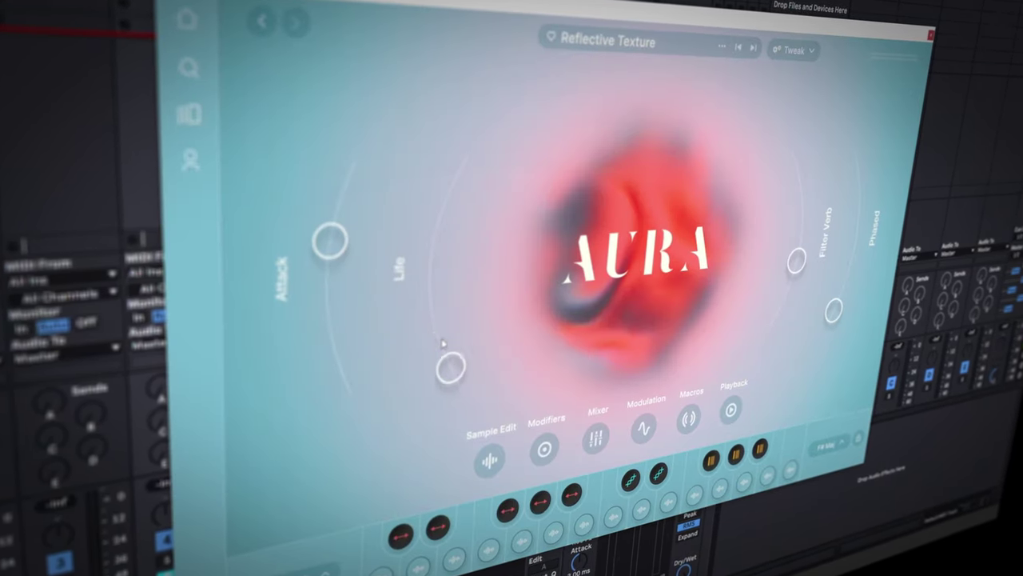
drag(440, 344, 440, 235)
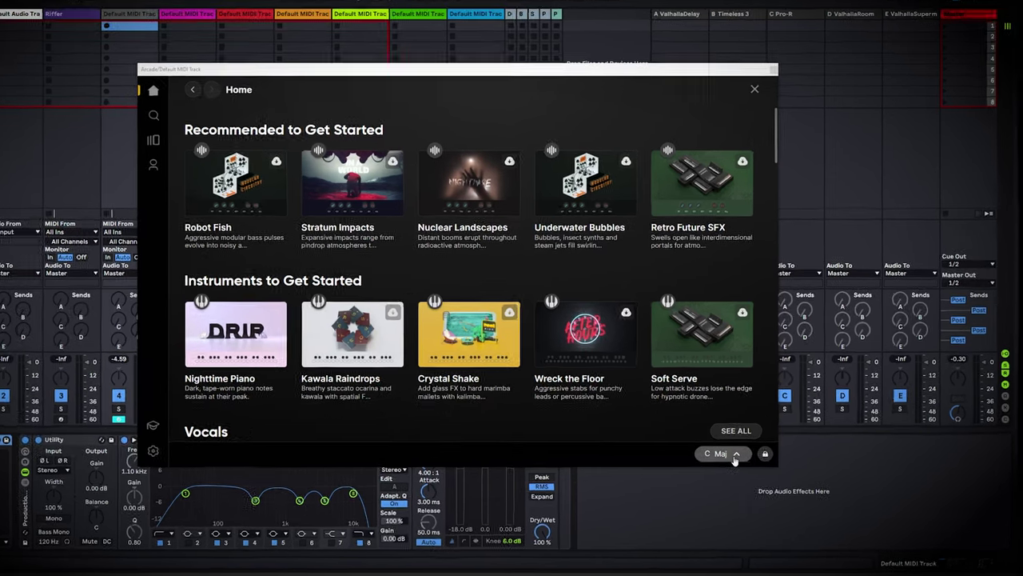
Step: Open the session key choices and switch the list from major to minor keys
click(761, 448)
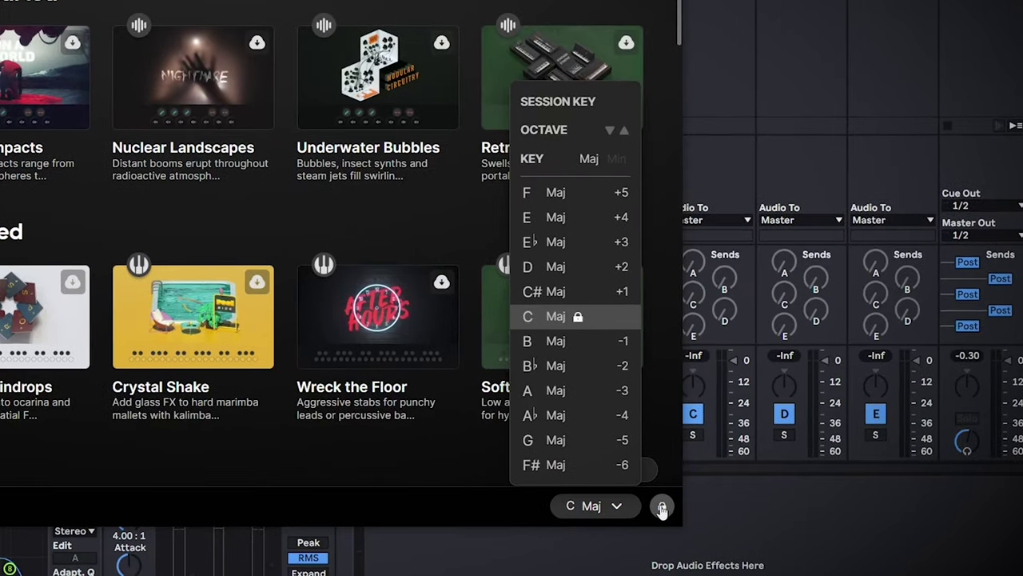
click(618, 161)
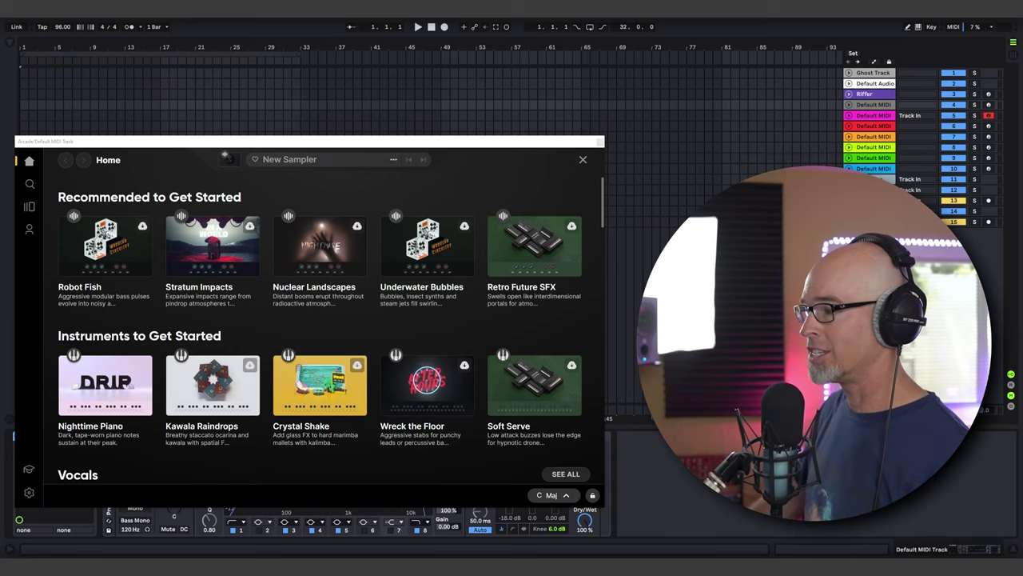
Step: Go to the Lines page and scroll down to the Feedback collection
click(27, 207)
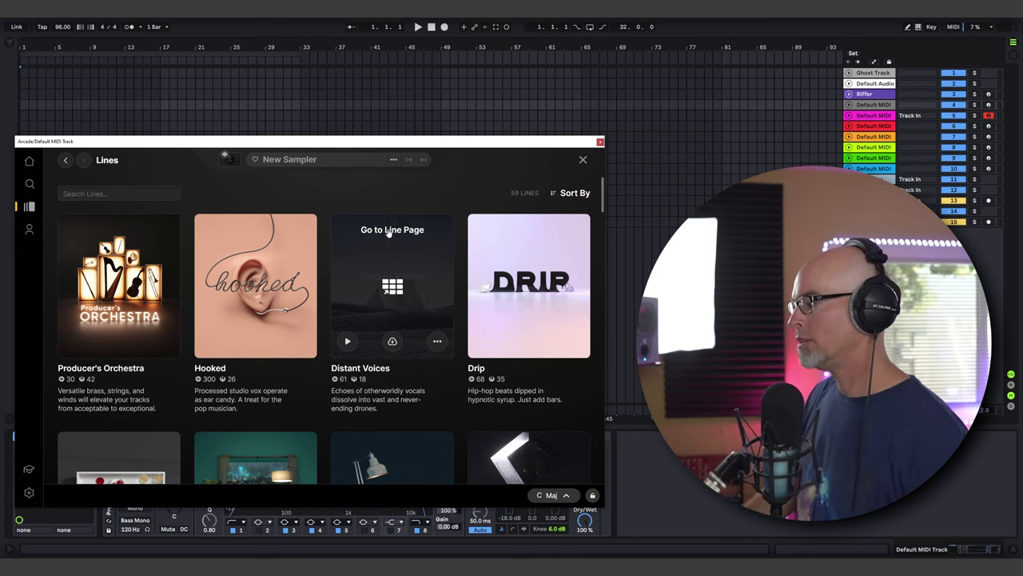
scroll(429, 215, down, 5)
scroll(446, 237, down, 10)
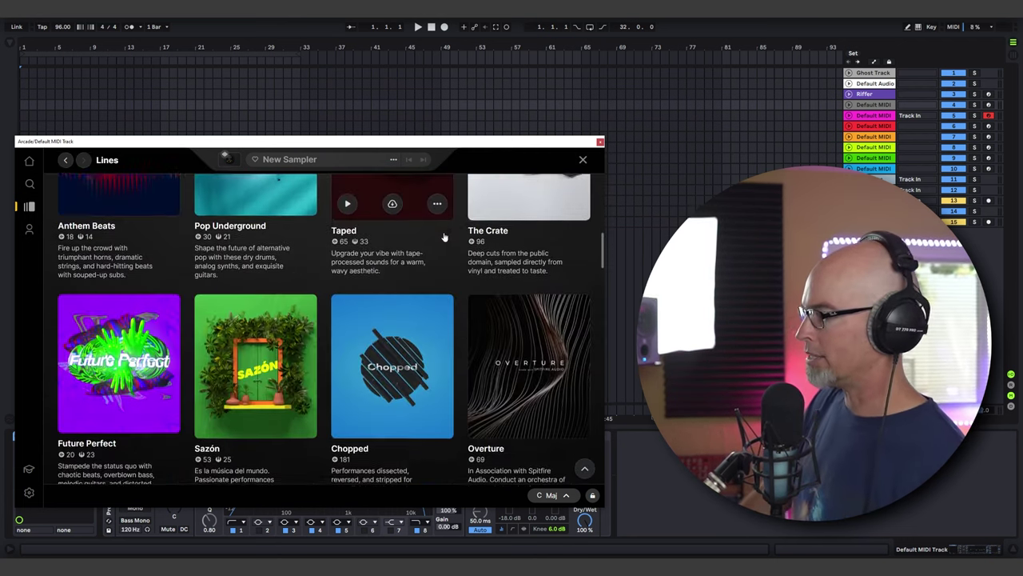
scroll(453, 247, down, 13)
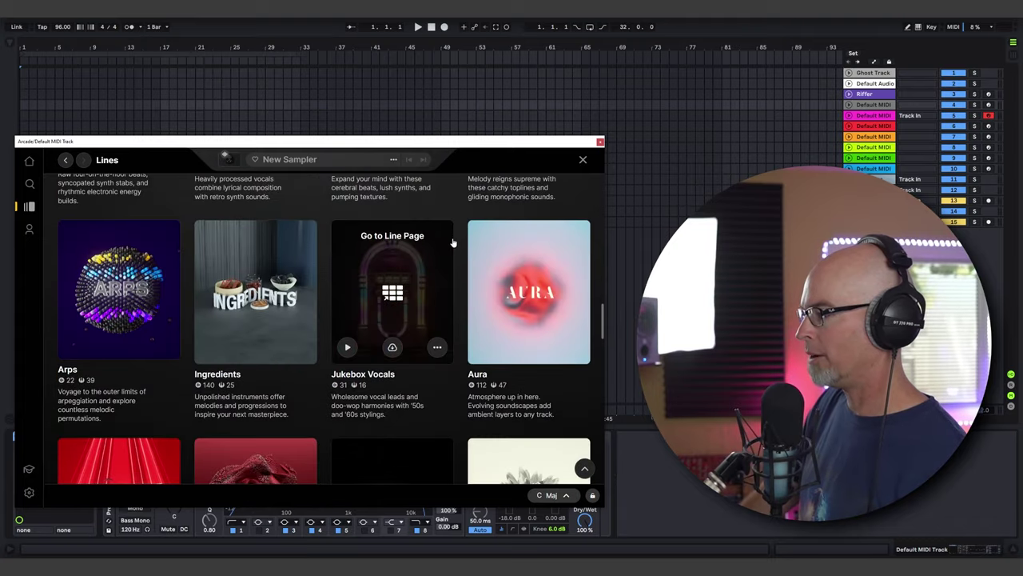
scroll(452, 244, down, 6)
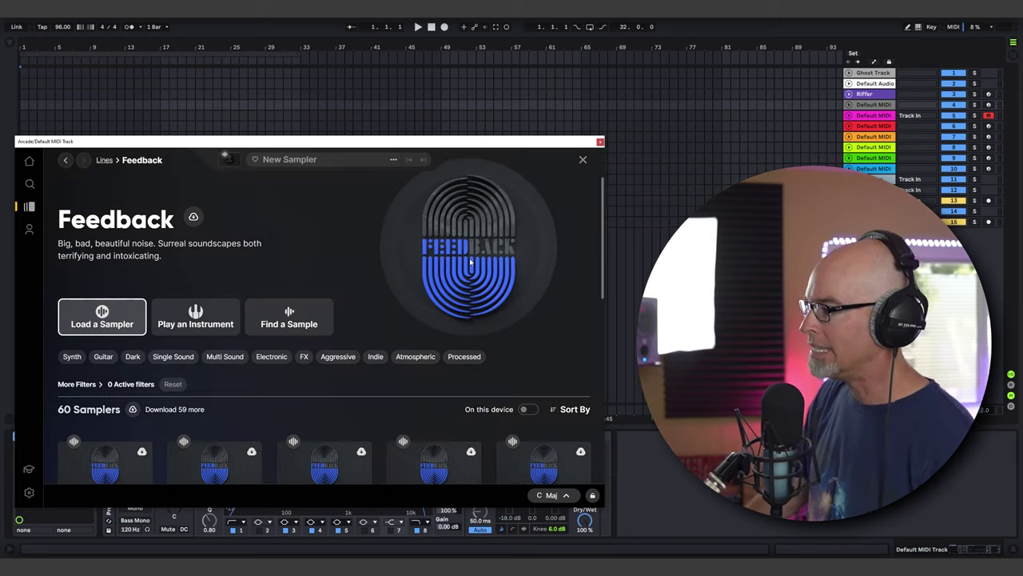
Step: Download the Feedback line's Cosmic Journey sampler and load it as the instrument
scroll(462, 275, down, 3)
scroll(490, 280, down, 7)
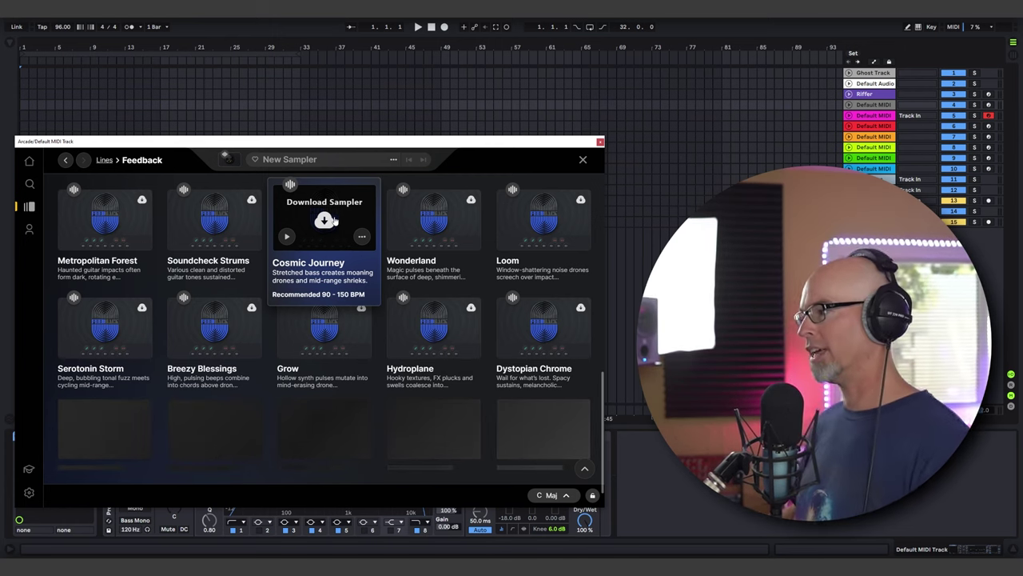
click(324, 220)
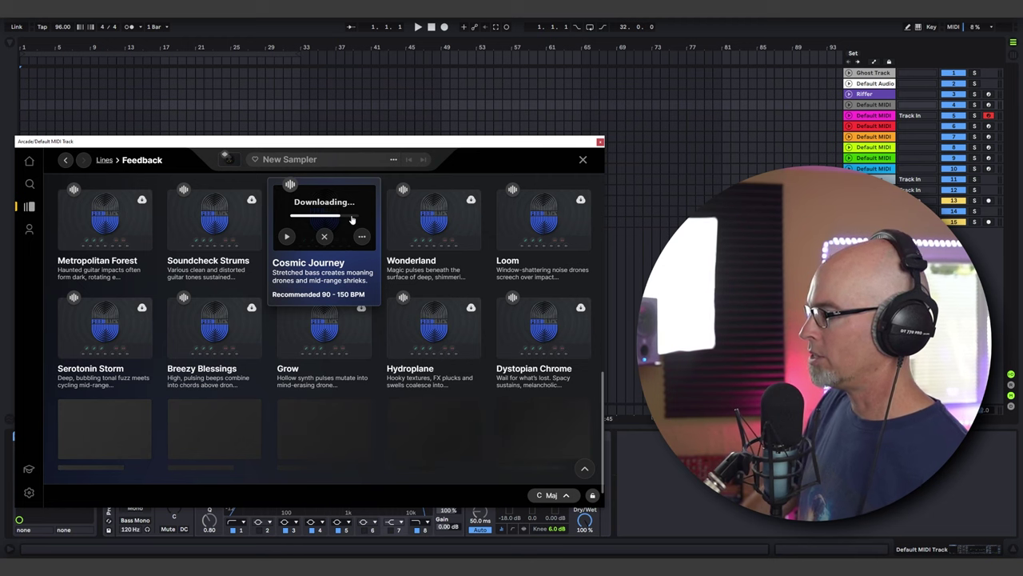
click(325, 223)
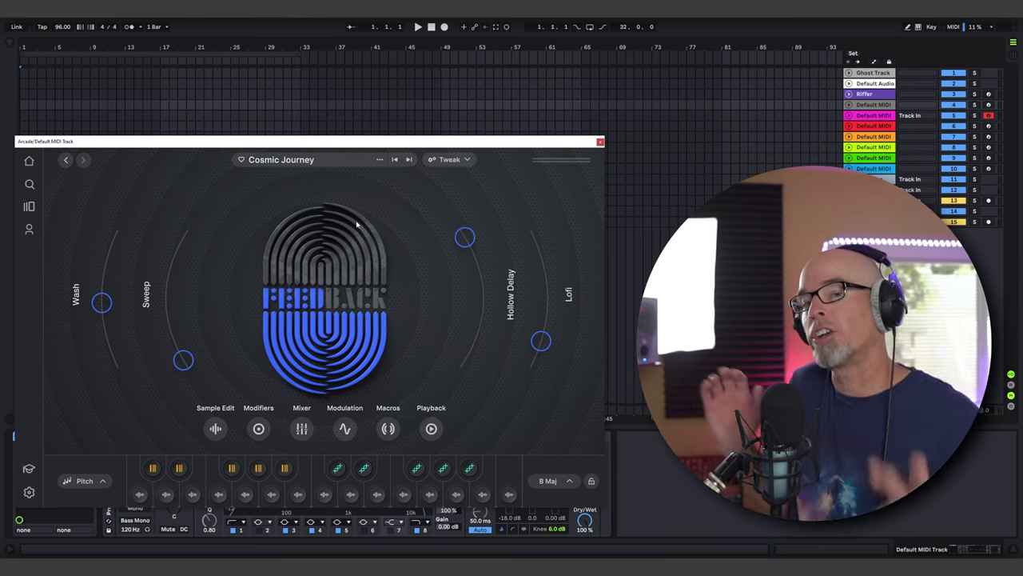
Step: Arm track 4 for recording and set the session key to F minor
click(989, 104)
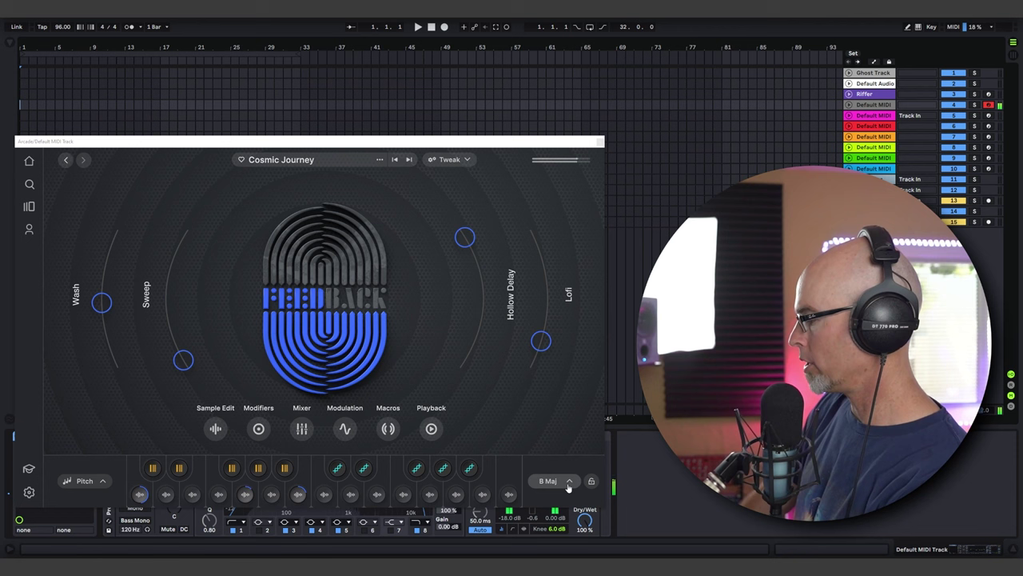
click(568, 482)
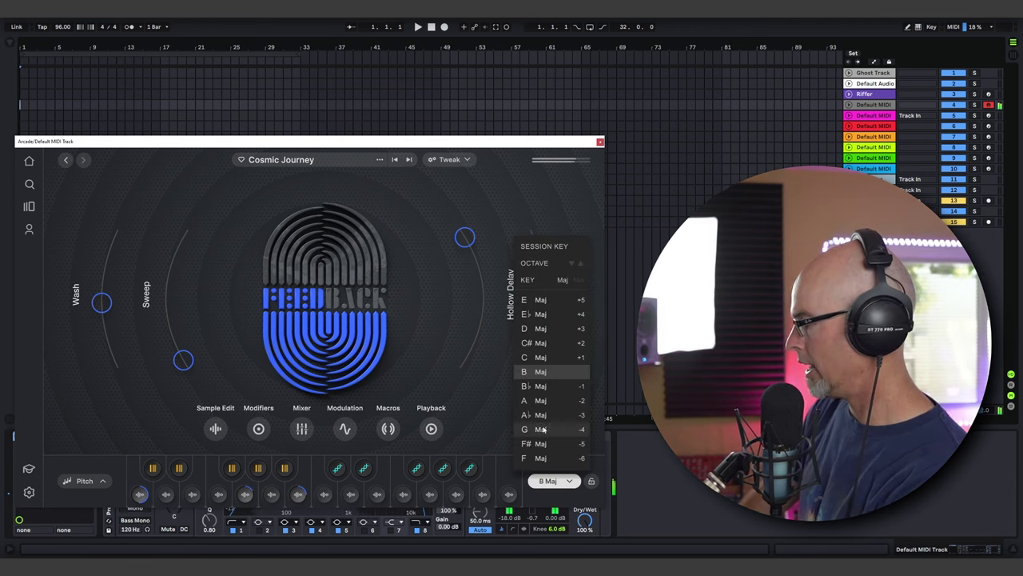
click(580, 281)
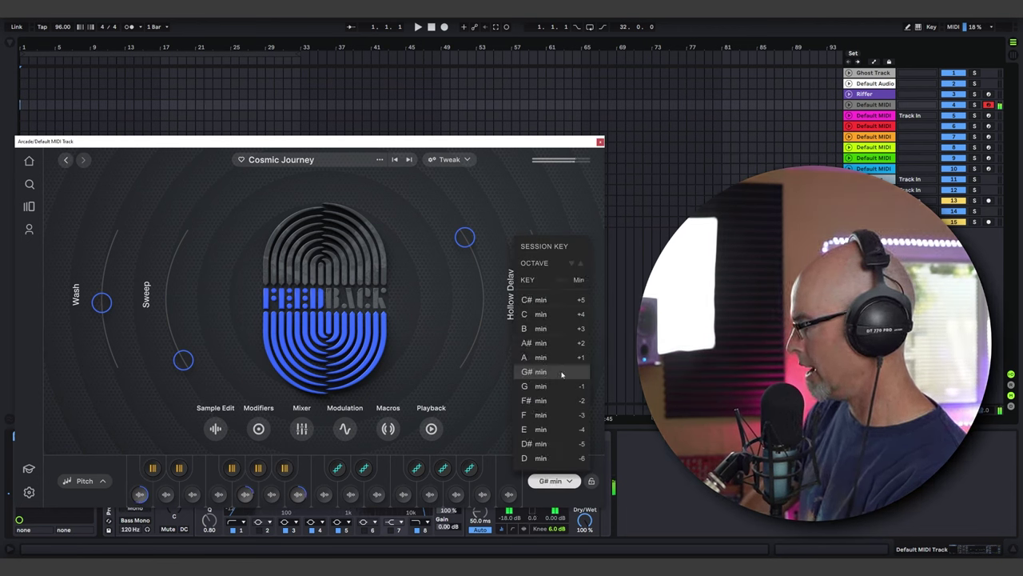
click(542, 414)
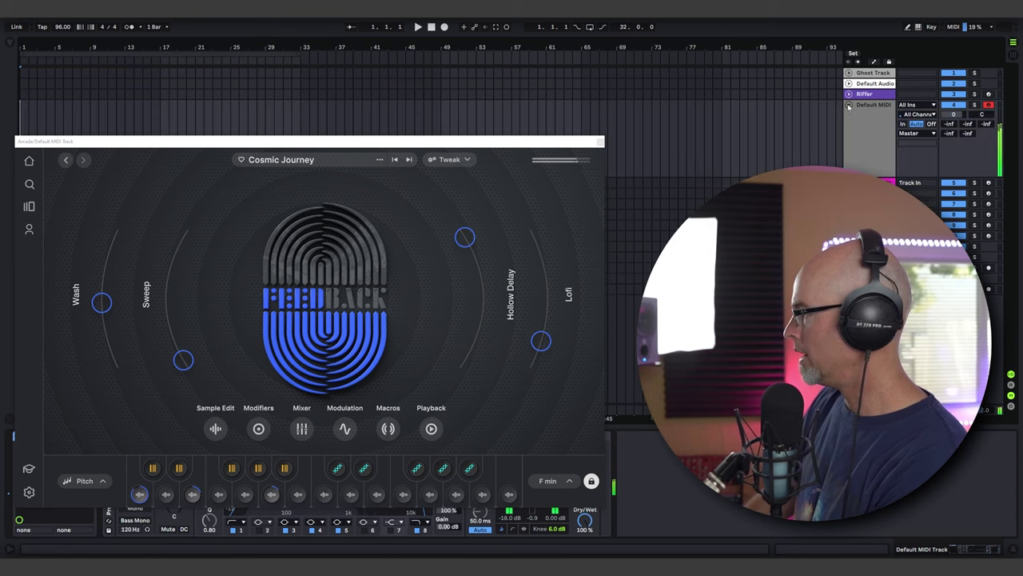
Step: Move the Arcade window lower and select bars 1 to 65 on the MIDI track
drag(186, 138, 225, 221)
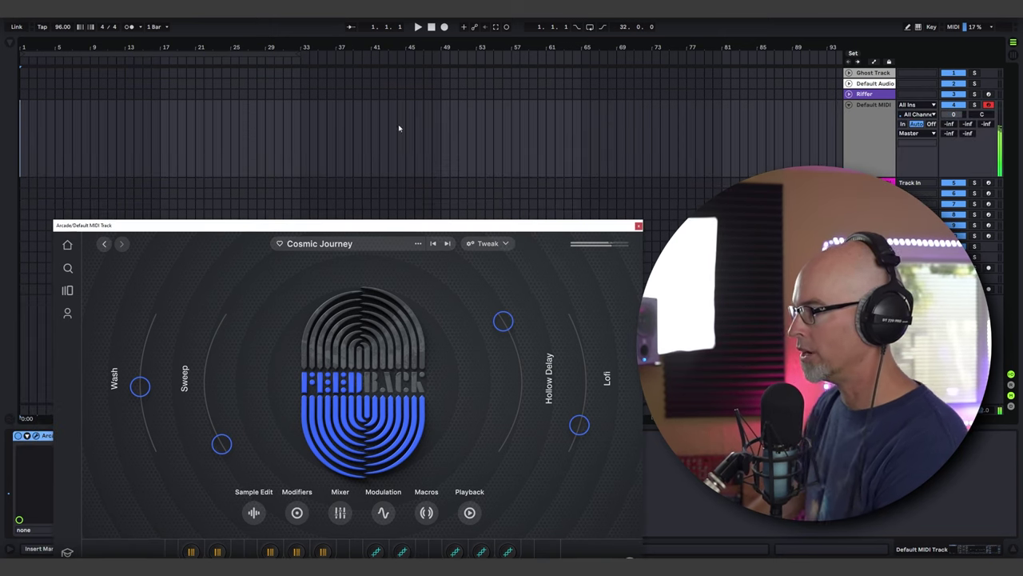
shift+click(581, 136)
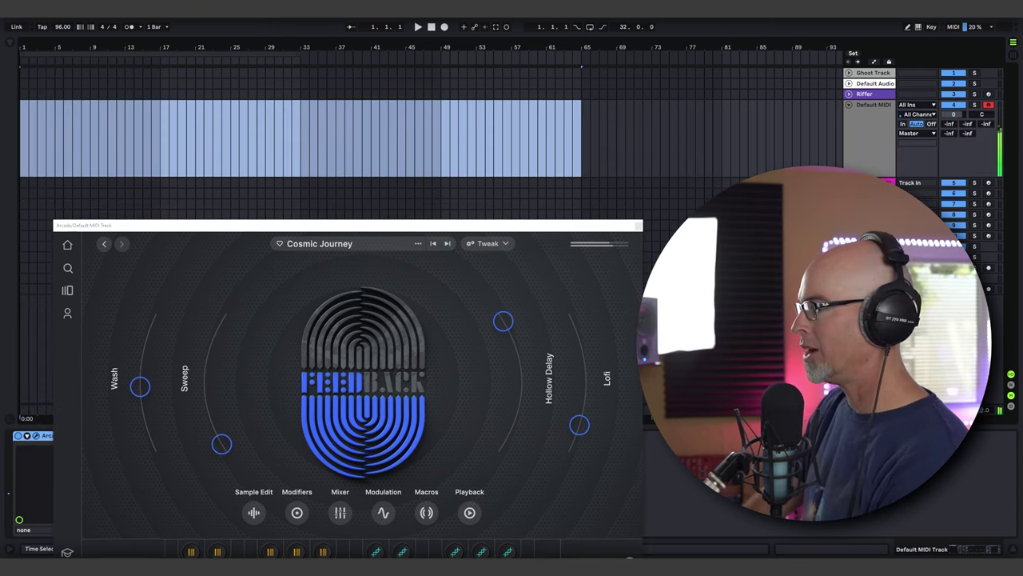
Step: Insert an empty MIDI clip over the selection, hide the plugin, and set an 8-bar grid
key(ctrl+shift+m)
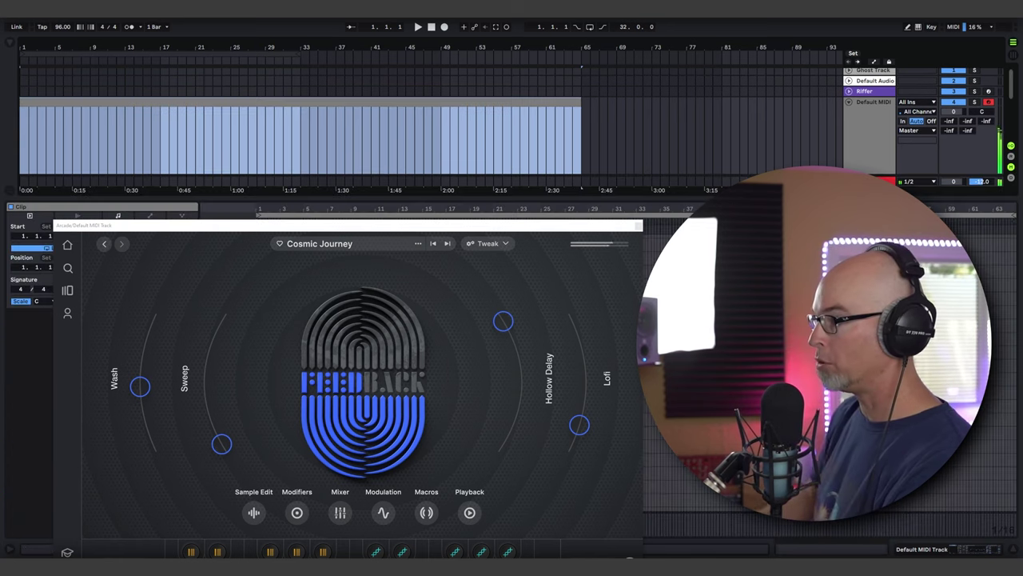
key(ctrl+alt+p)
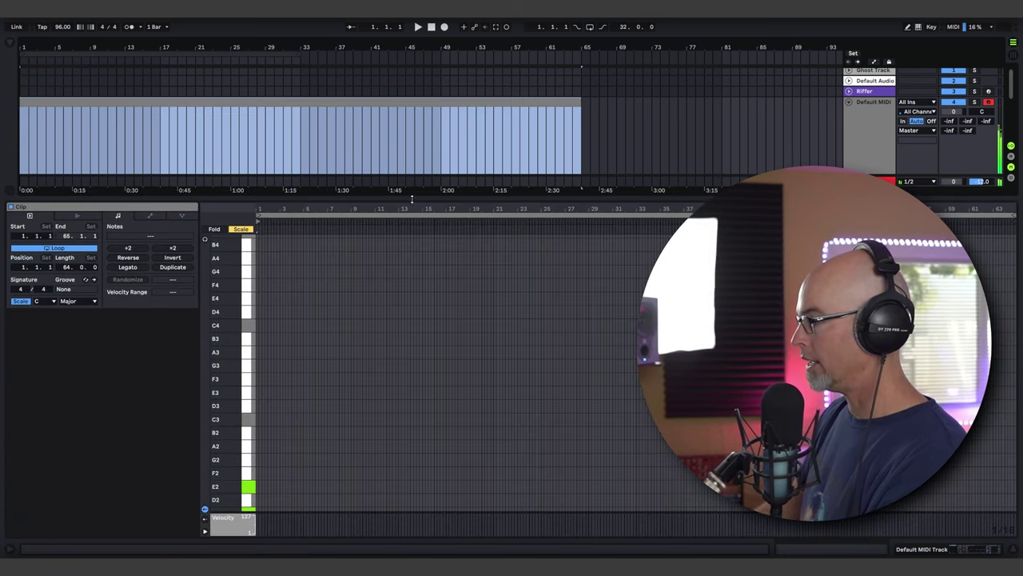
drag(586, 199, 586, 94)
right_click(357, 338)
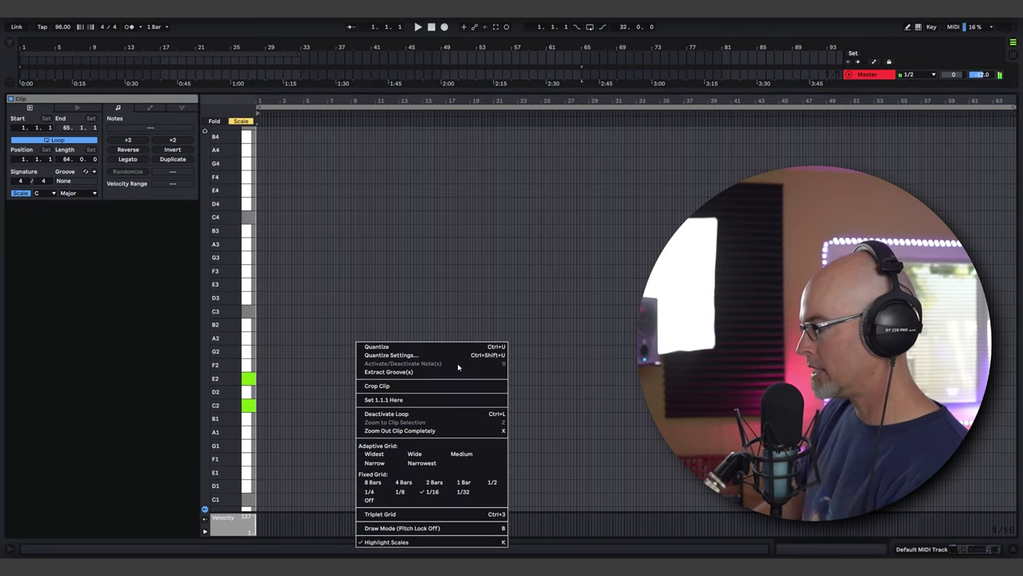
click(370, 482)
right_click(286, 411)
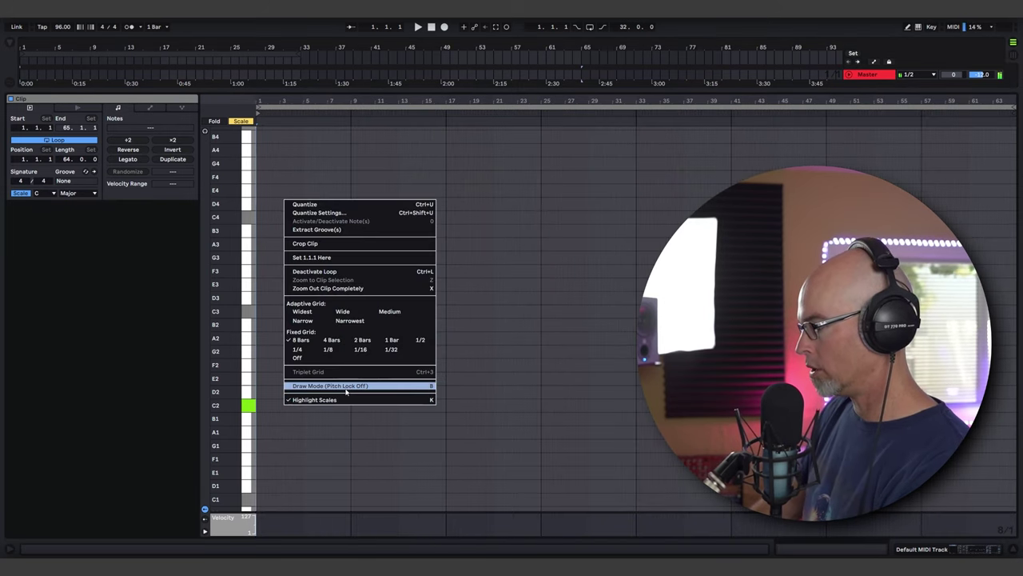
Step: Draw held notes: C2 and F2 to bar 65, E3 bars 9–17, F3 bars 25–49
key(b)
drag(276, 405, 408, 405)
mouse_move(562, 403)
mouse_down()
mouse_move(636, 406)
mouse_move(622, 409)
mouse_up()
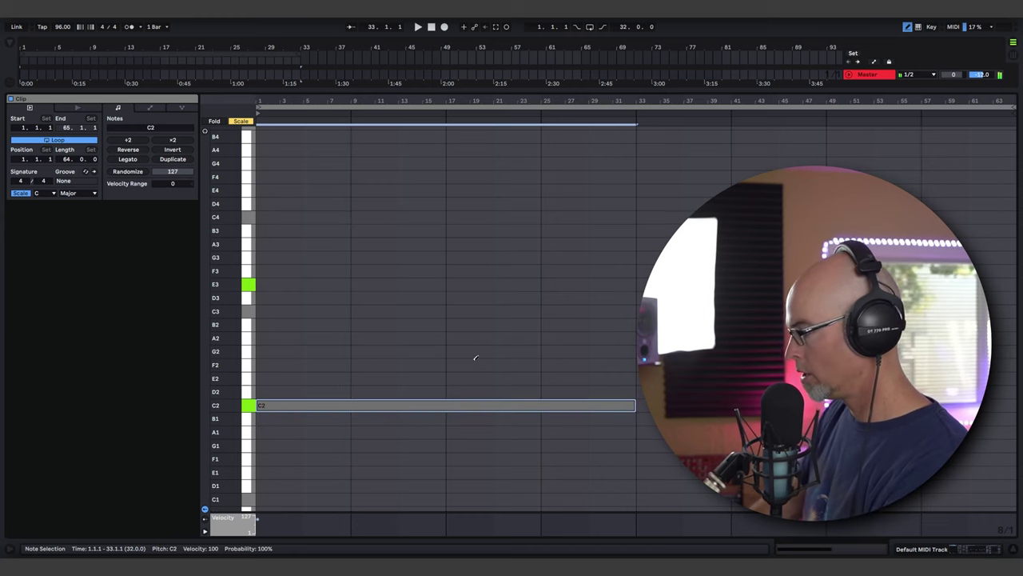
click(366, 284)
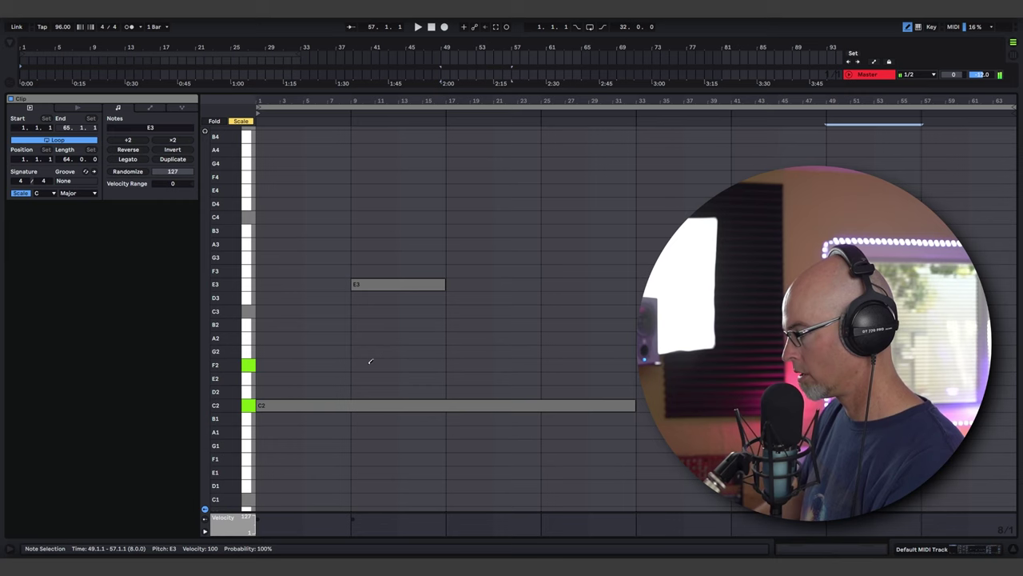
double_click(384, 364)
key(shift+Right)
key(shift+Right)
key(shift+Right)
key(shift+Right)
key(shift+Right)
key(shift+Right)
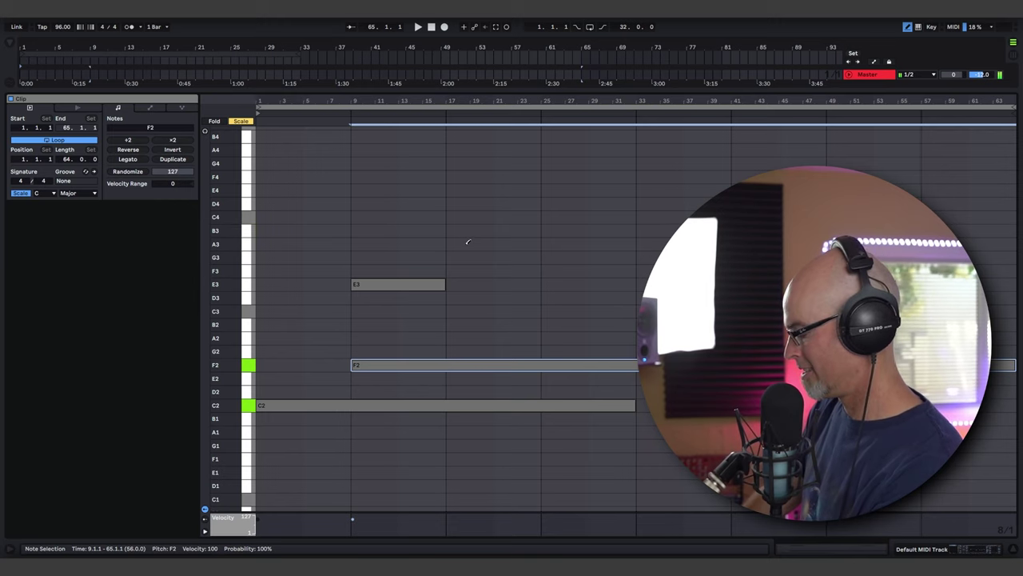
click(545, 268)
drag(638, 270, 732, 270)
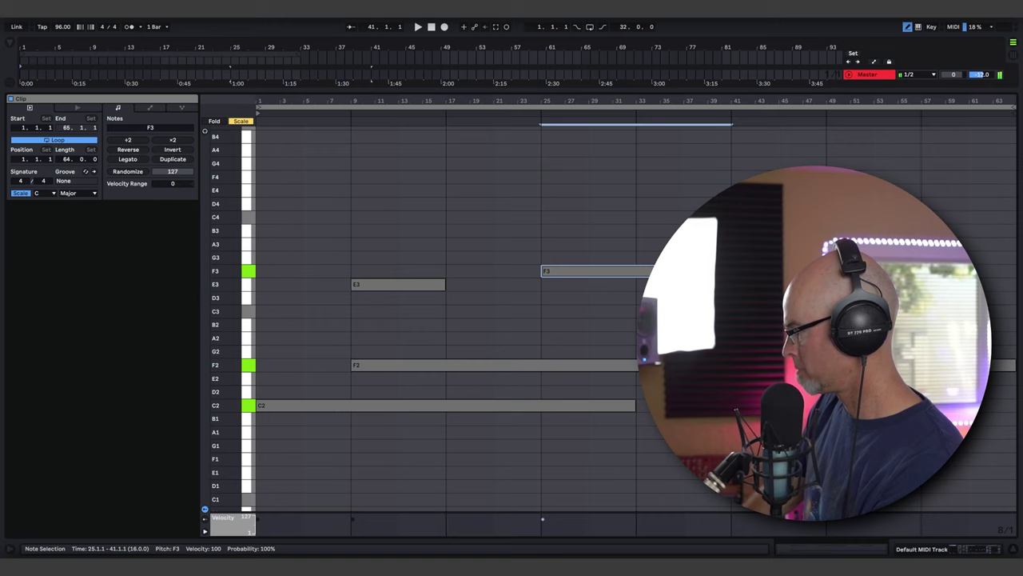
drag(635, 406, 1014, 406)
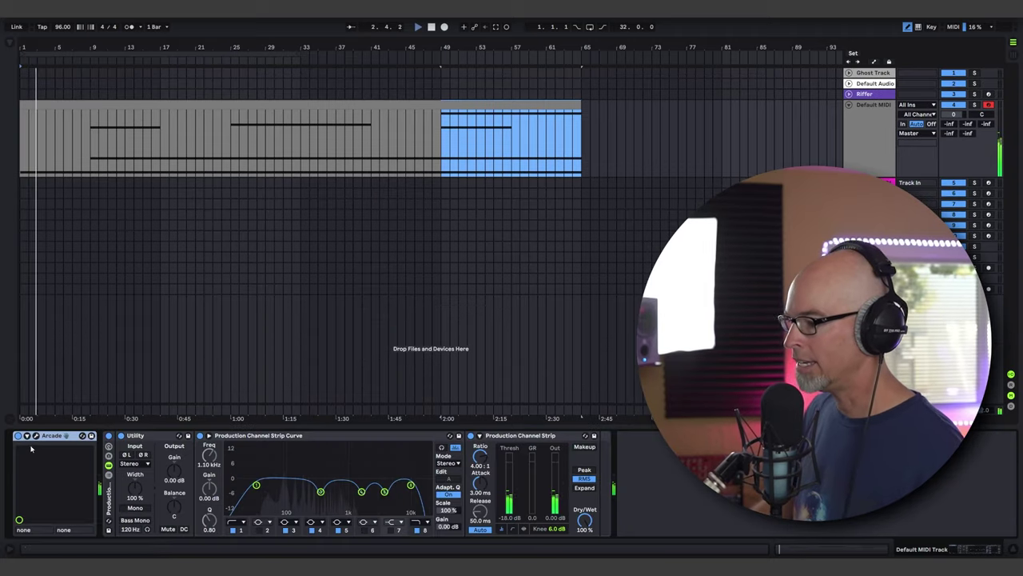
Step: Lengthen the sample's envelope attack in Arcade, then show the Repeater modifier (1/2 rate, 1/8 grid, 2 steps)
key(ctrl+alt+p)
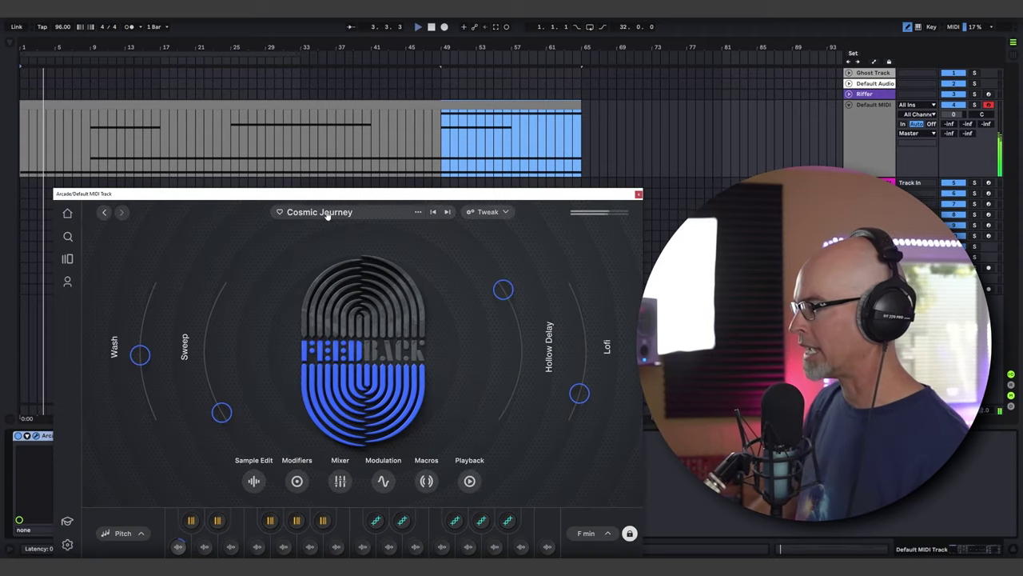
drag(336, 193, 345, 81)
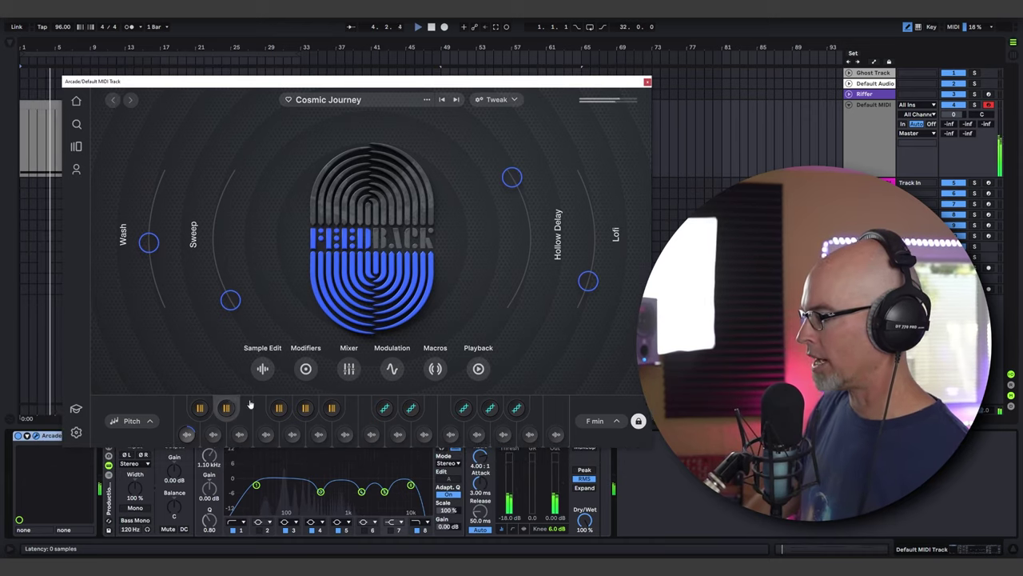
click(262, 369)
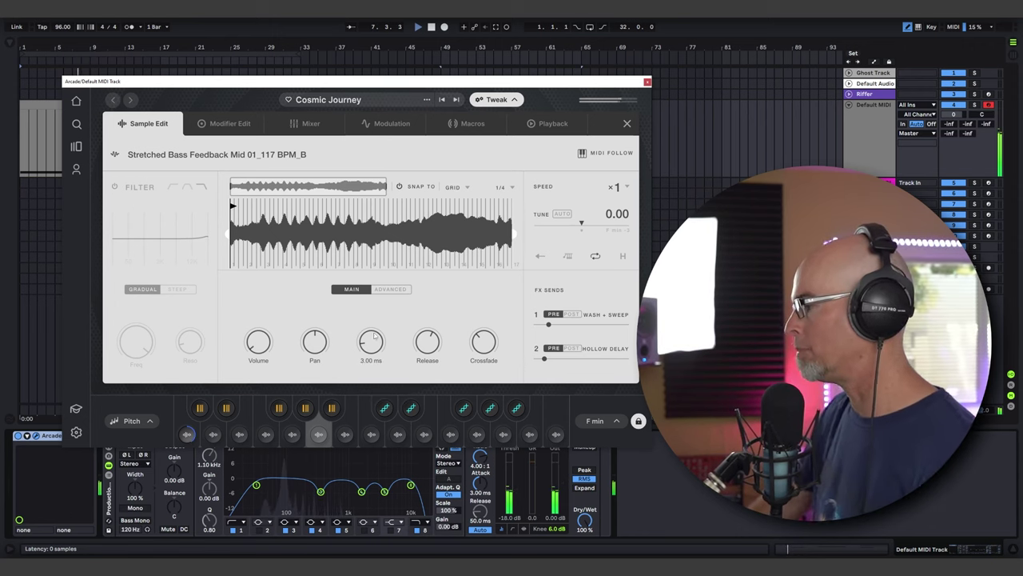
drag(373, 335, 386, 281)
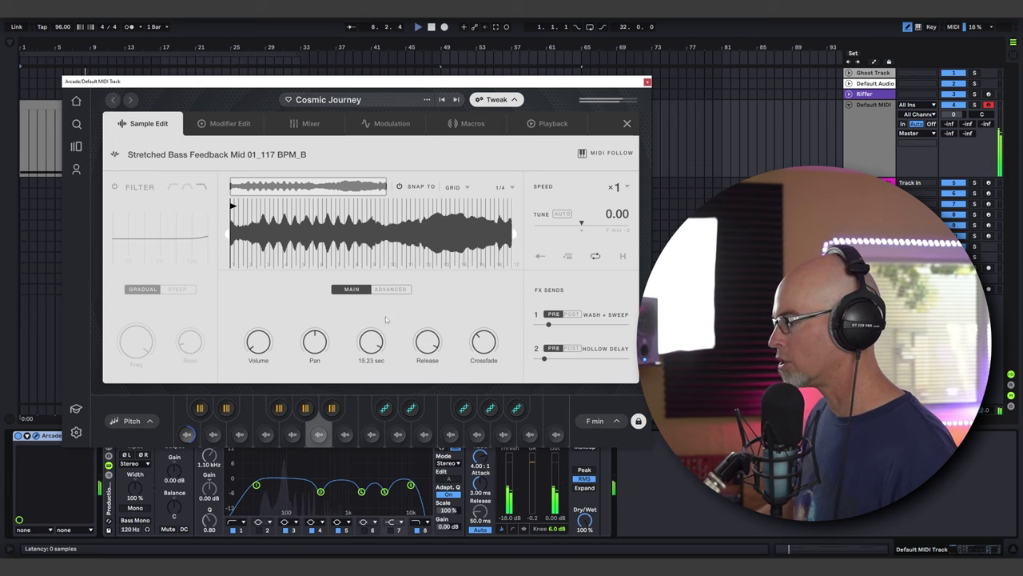
drag(386, 319, 377, 341)
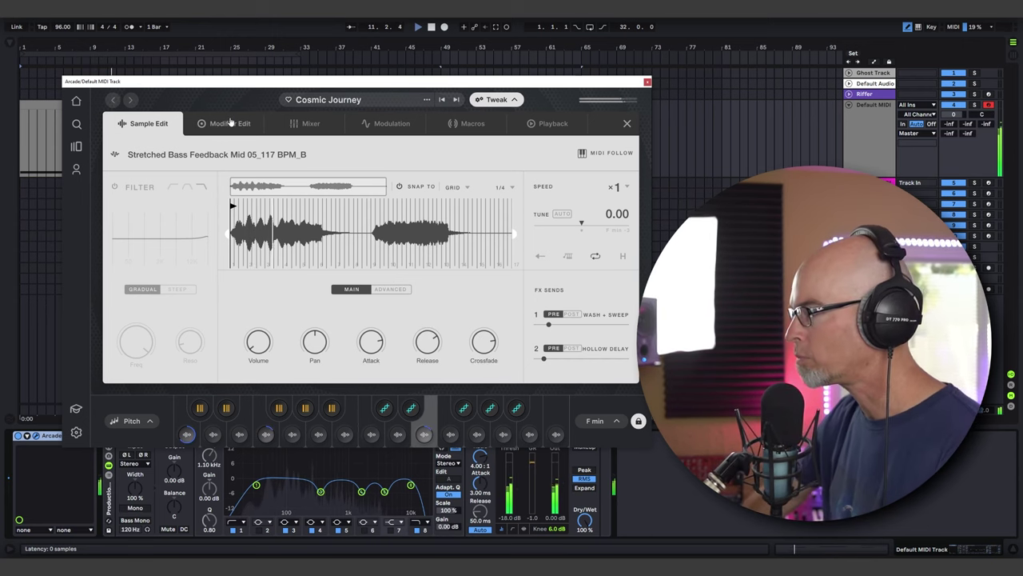
click(230, 122)
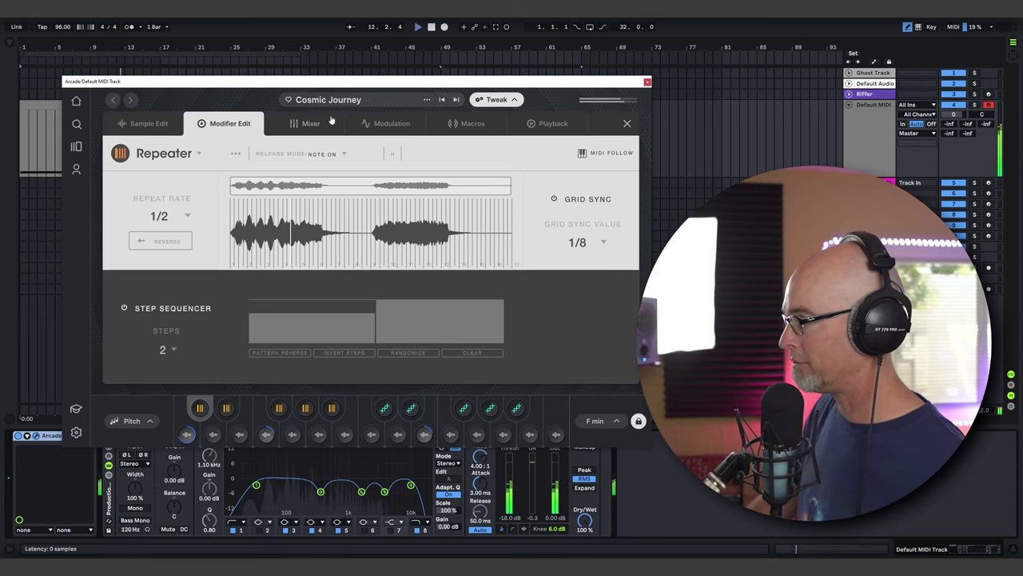
Step: Check Cosmic Journey's Mixer, Modulation and Macros pages, then close the Tweak panel
click(329, 122)
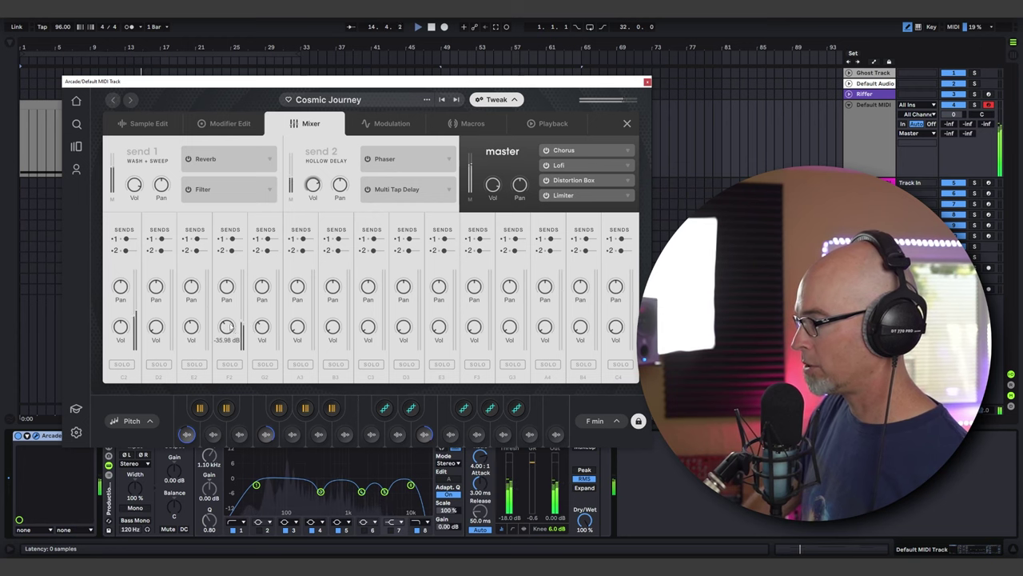
click(394, 124)
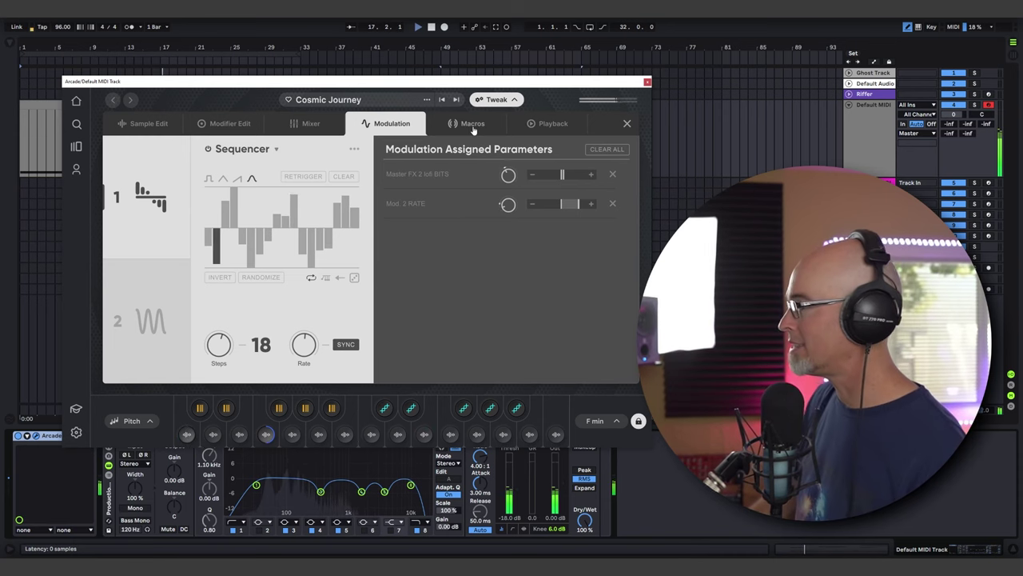
click(472, 124)
click(627, 125)
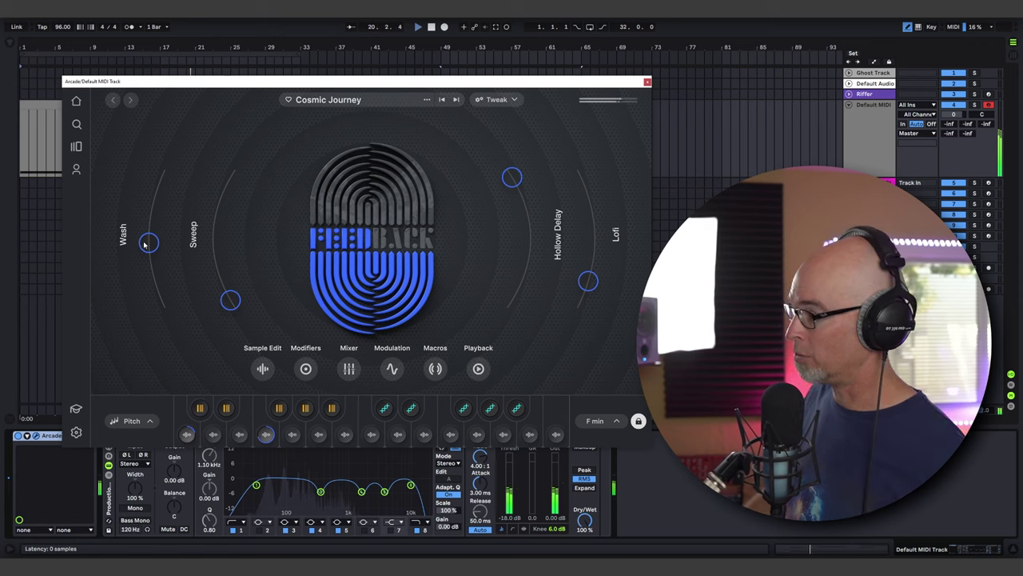
Step: Turn Cosmic Journey's Wash macro down and its Sweep macro up
drag(145, 244, 155, 277)
drag(230, 300, 221, 231)
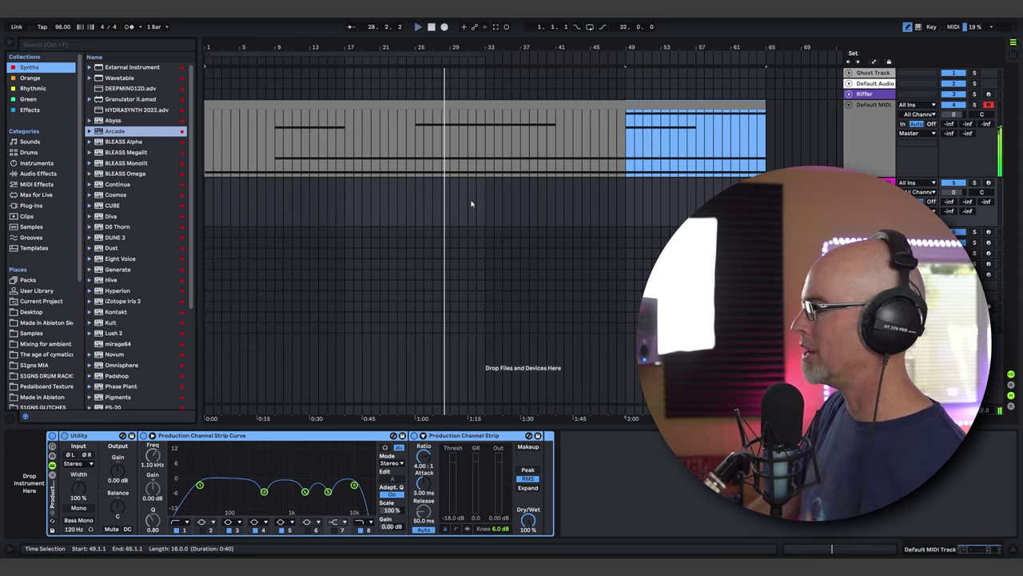
Step: Load Arcade onto the new MIDI track and open the Aura line in the Lines library
key(Return)
key(ctrl+alt+b)
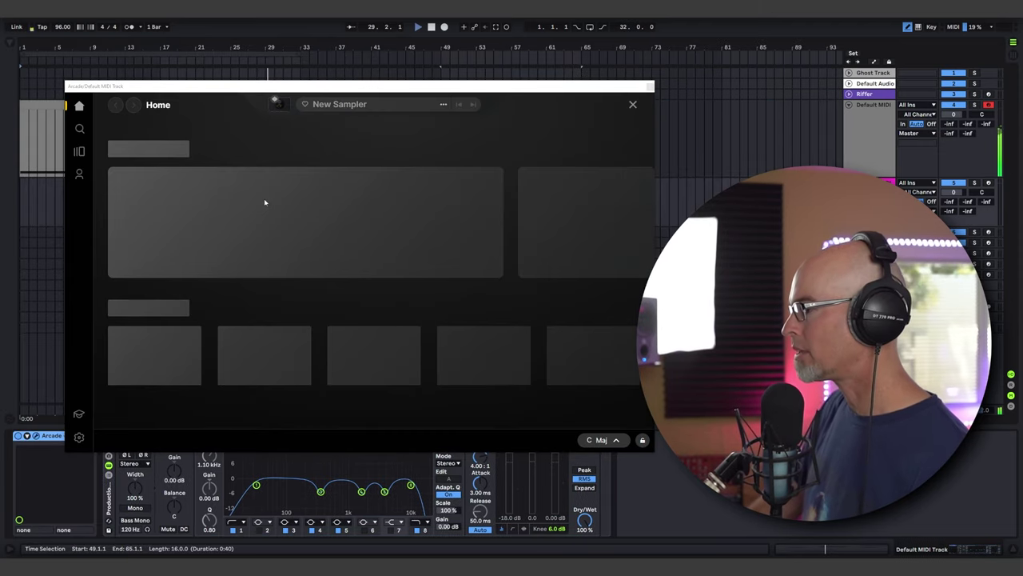
click(80, 152)
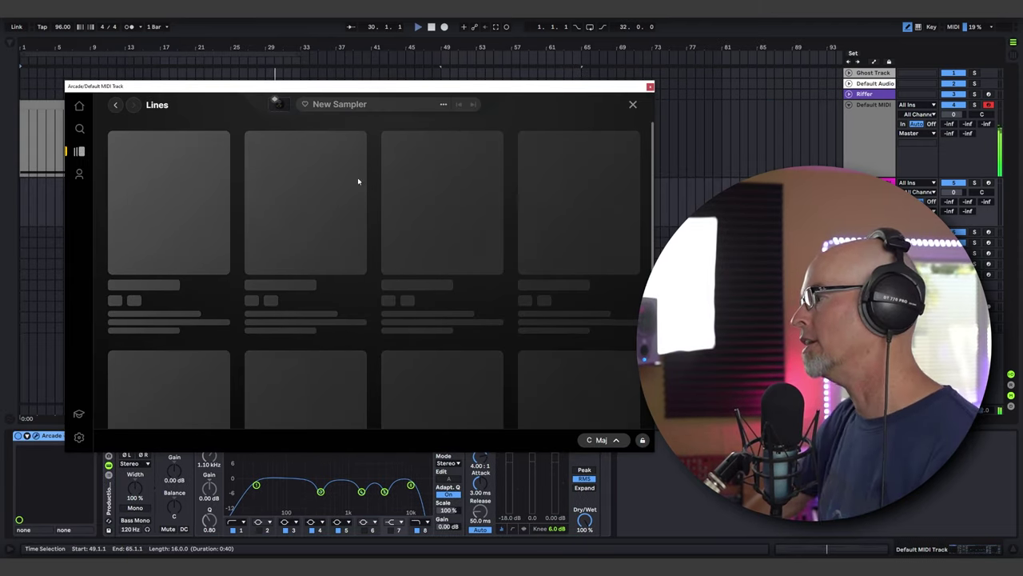
scroll(416, 216, down, 6)
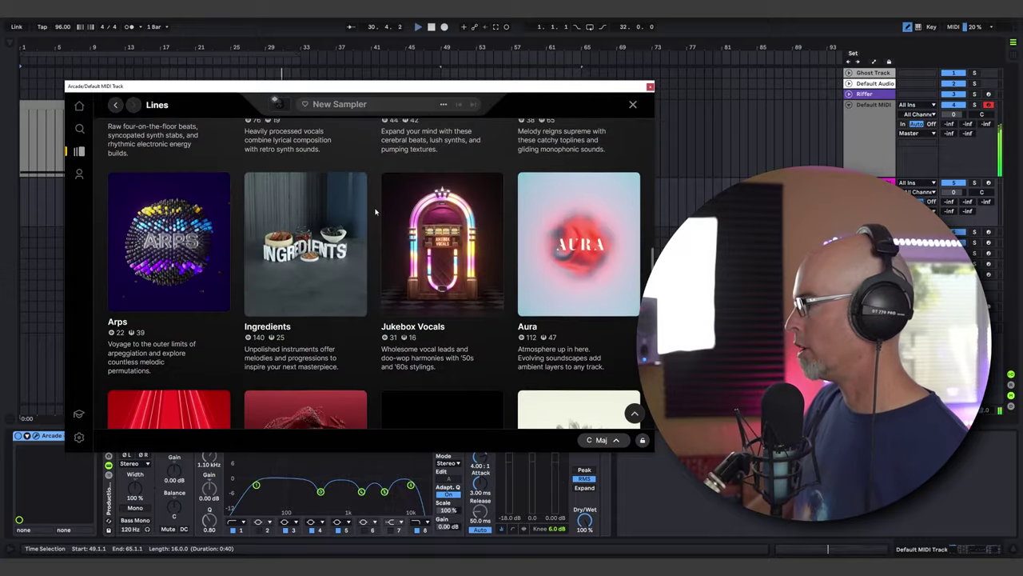
mouse_move(542, 224)
click(572, 238)
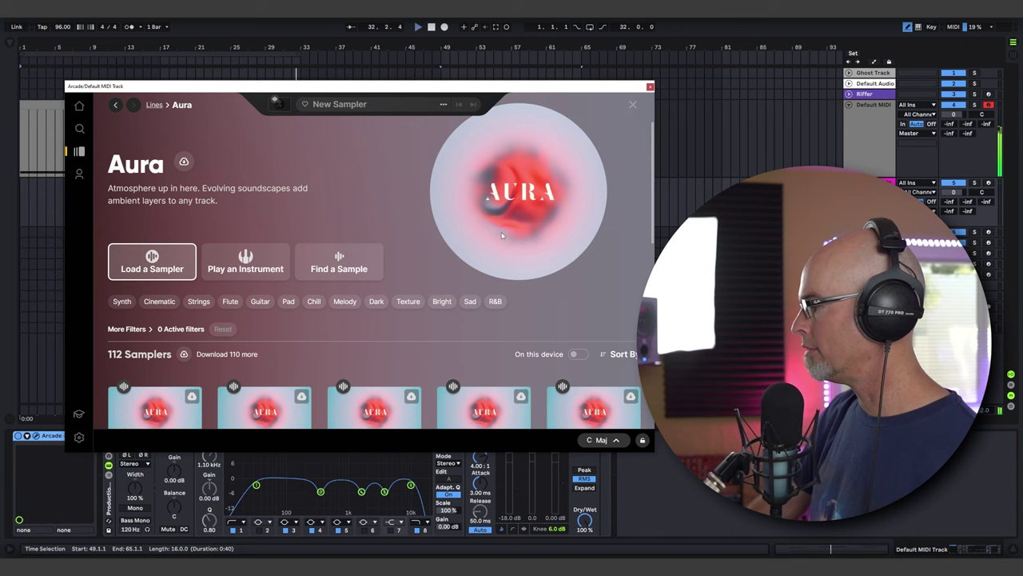
Step: Set Arcade's session key to F minor
click(604, 439)
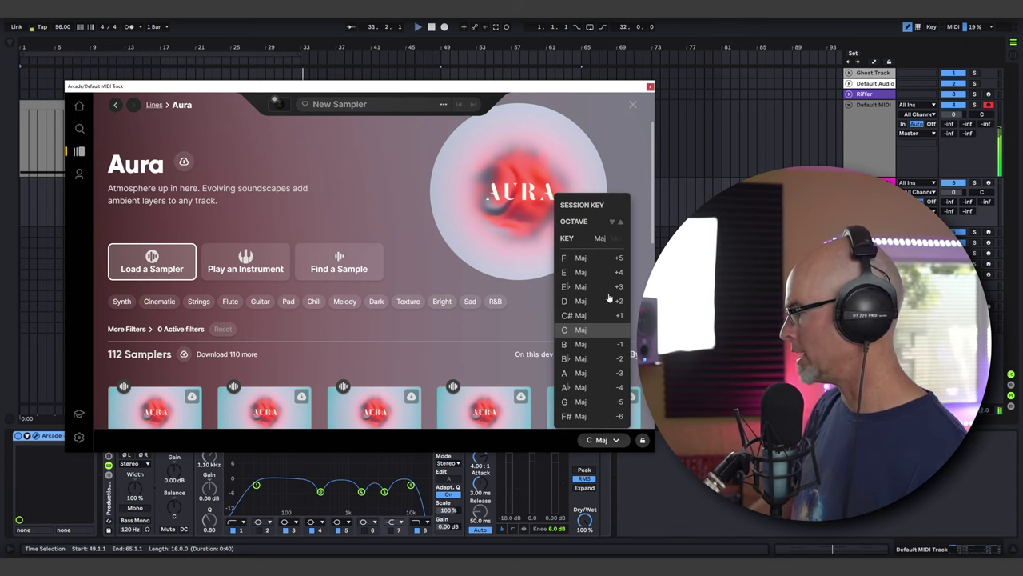
click(616, 239)
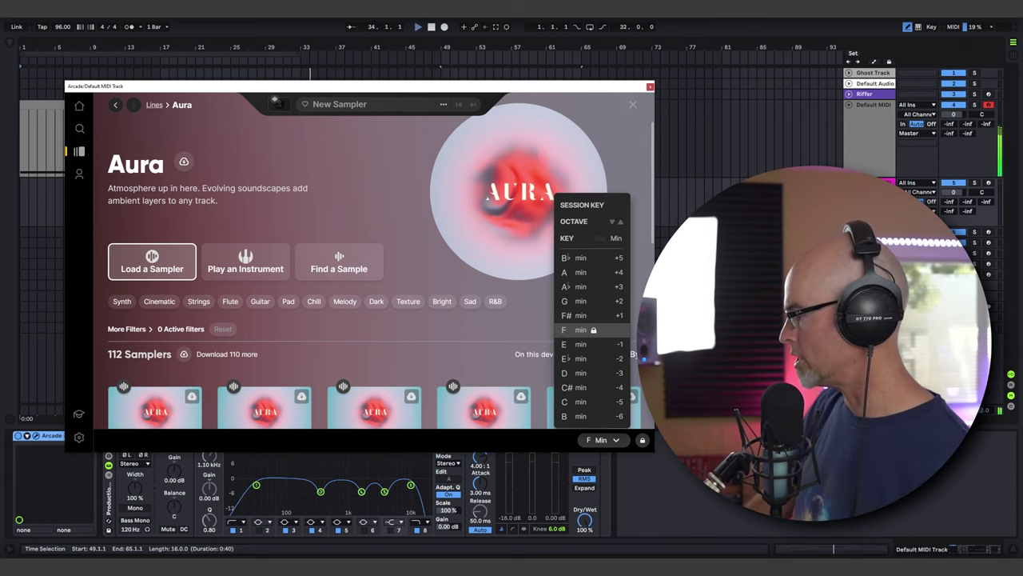
click(633, 187)
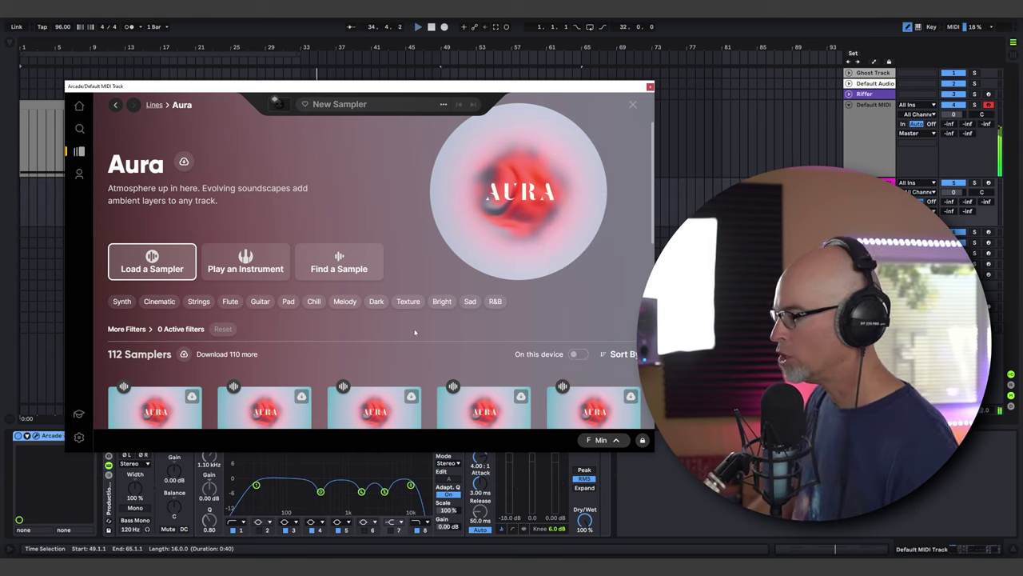
scroll(415, 332, down, 3)
Step: Preview the Aura line's Ancient History and Angelic Forest samplers
mouse_move(120, 280)
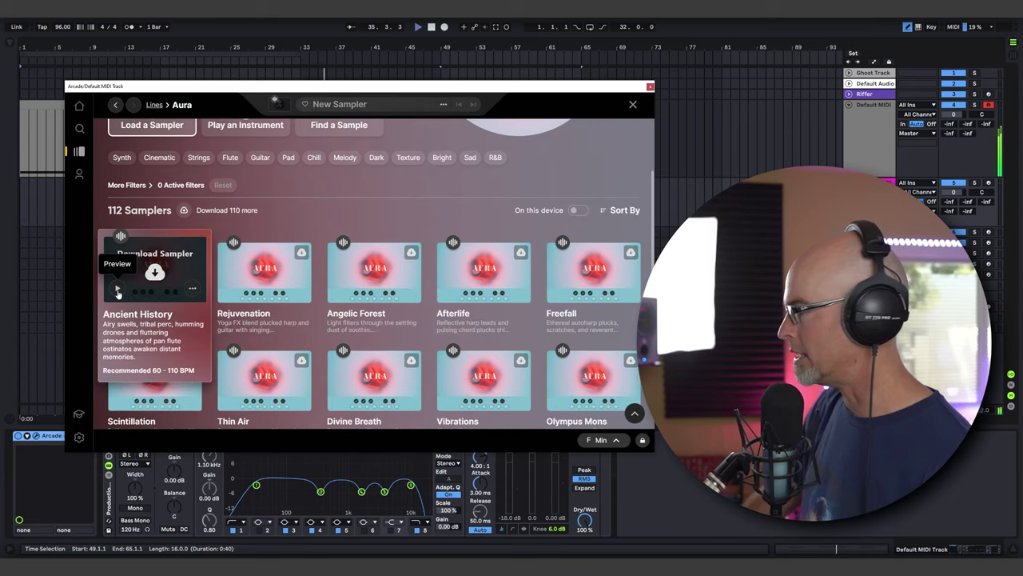
click(117, 291)
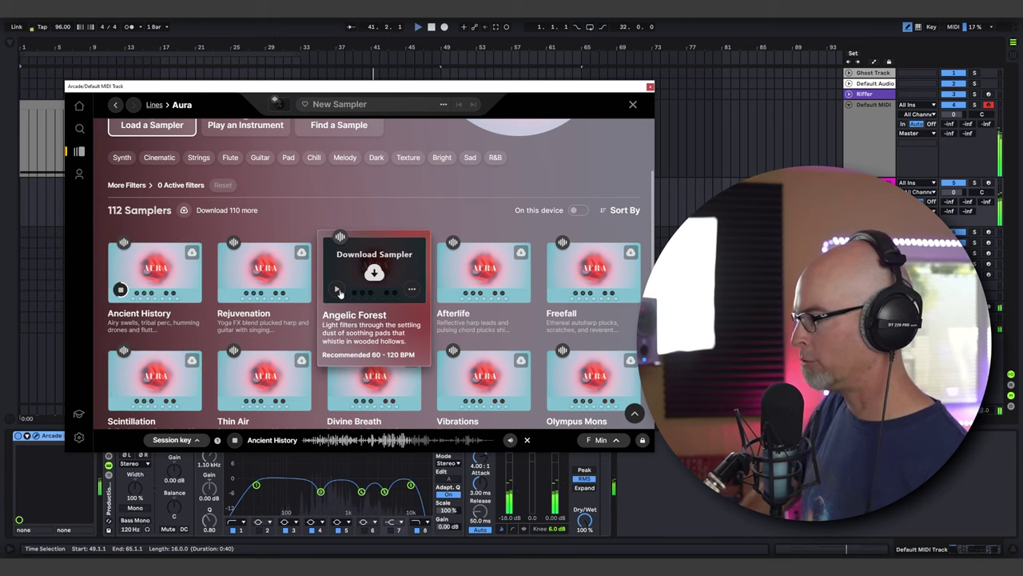
click(338, 291)
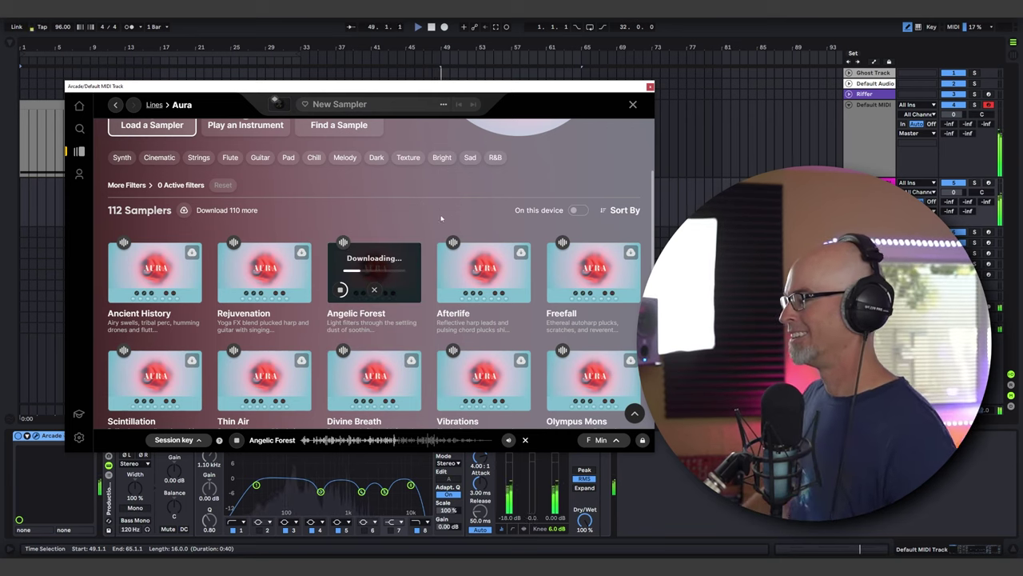
mouse_move(375, 258)
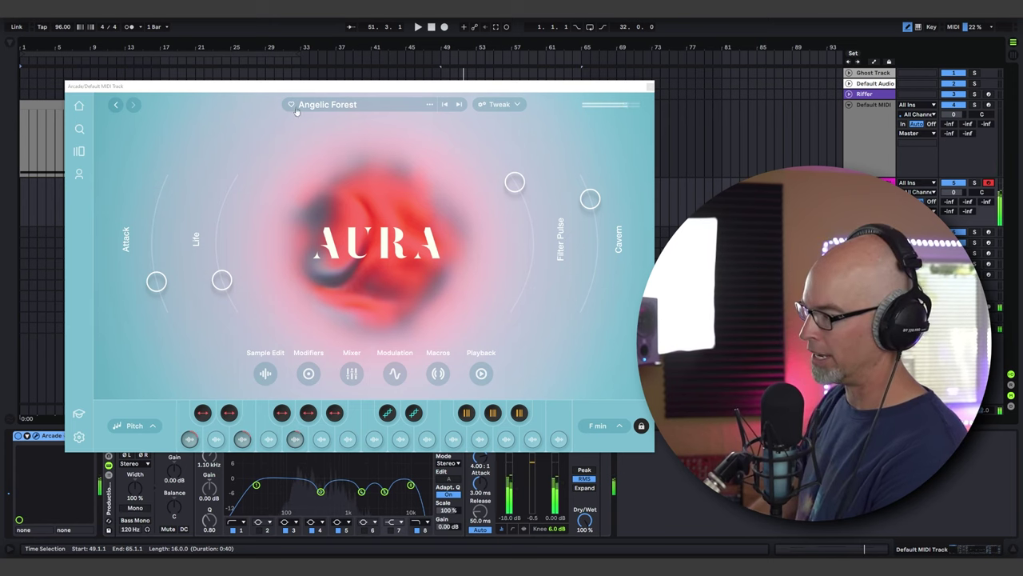
Step: Start playback, route the Arcade track to Pad Bus at -0.7 dB, and select bars 1–17
click(650, 86)
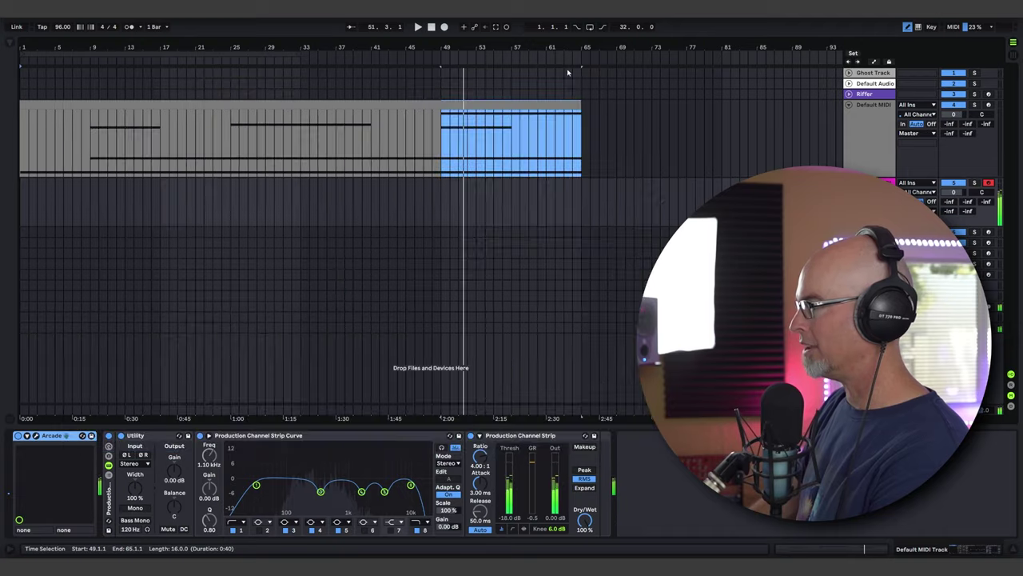
click(418, 28)
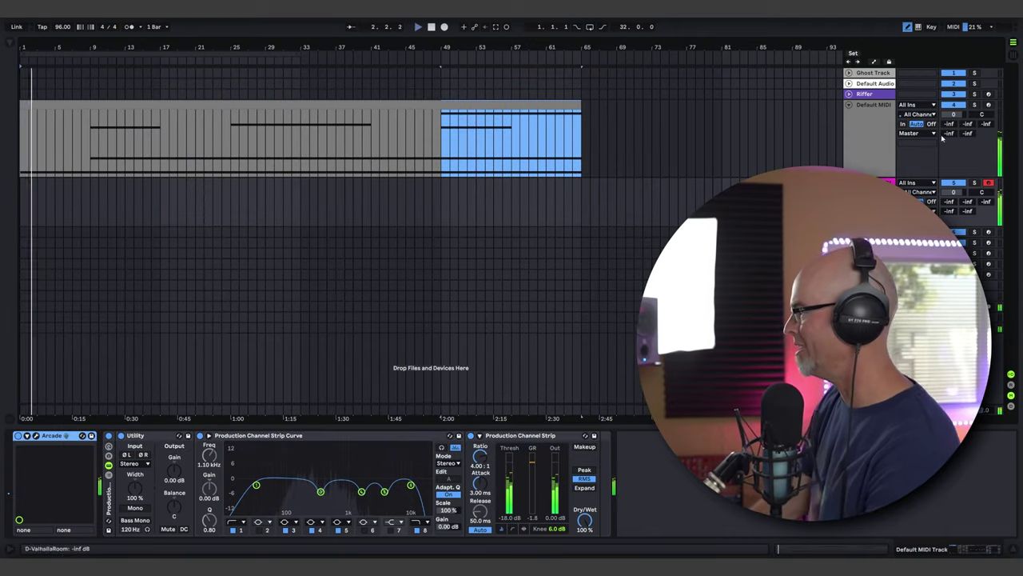
click(931, 210)
click(932, 204)
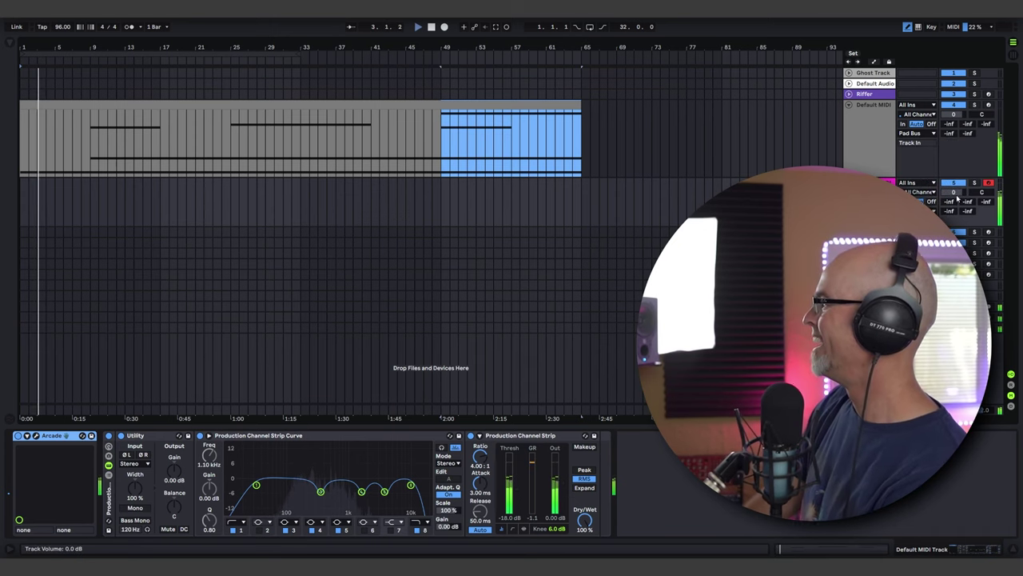
drag(956, 192, 957, 194)
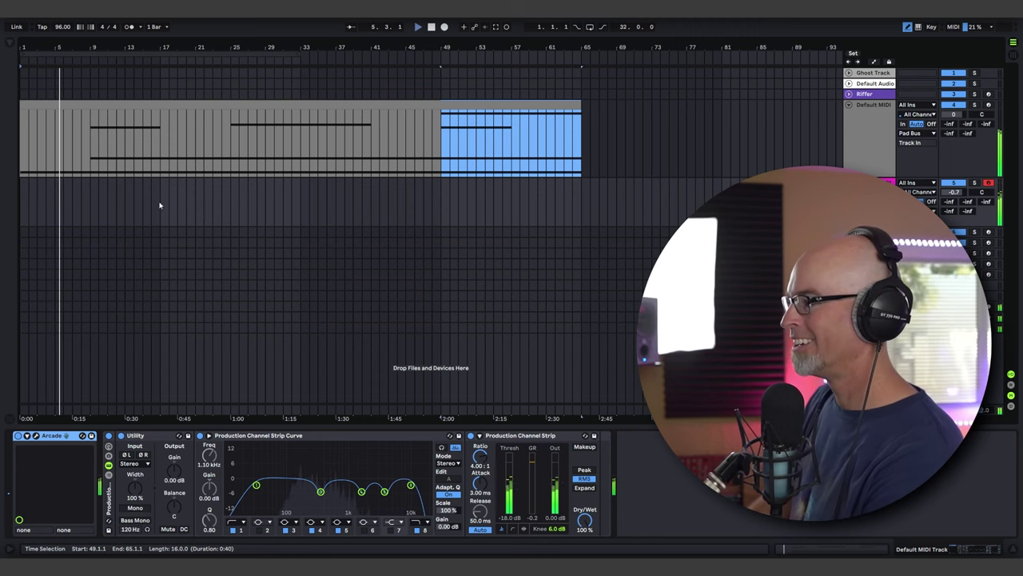
drag(161, 205, 12, 186)
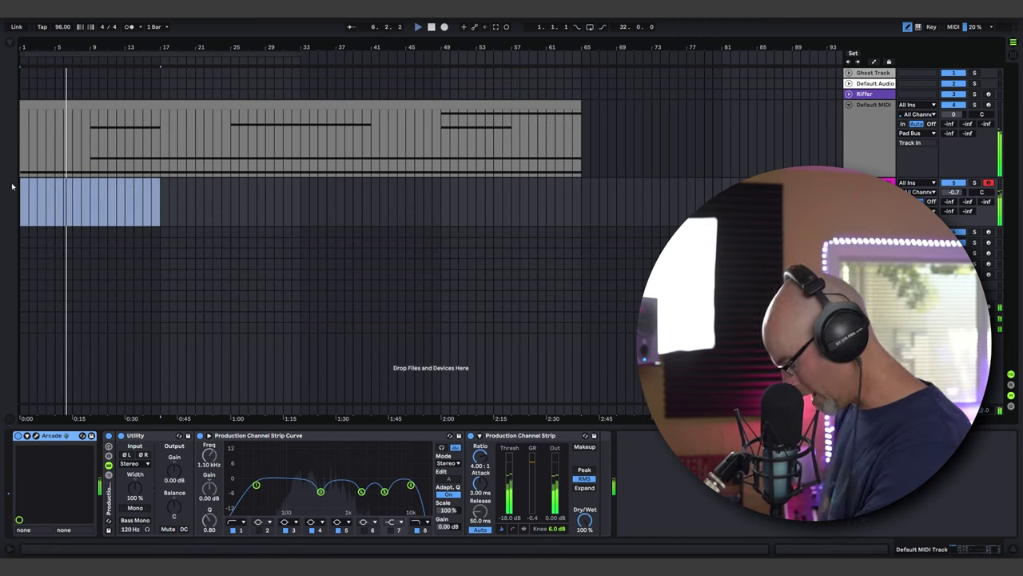
Step: Create an empty MIDI clip and draw a C2–E2–G2 chord on a 1-bar grid, stretched to the clip end
key(super+shift+m)
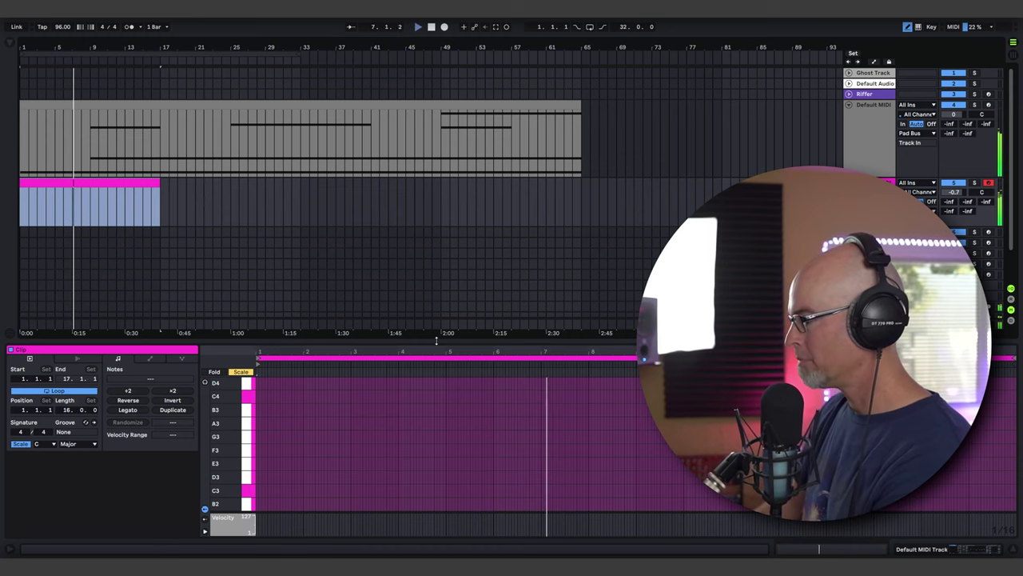
drag(436, 341, 431, 164)
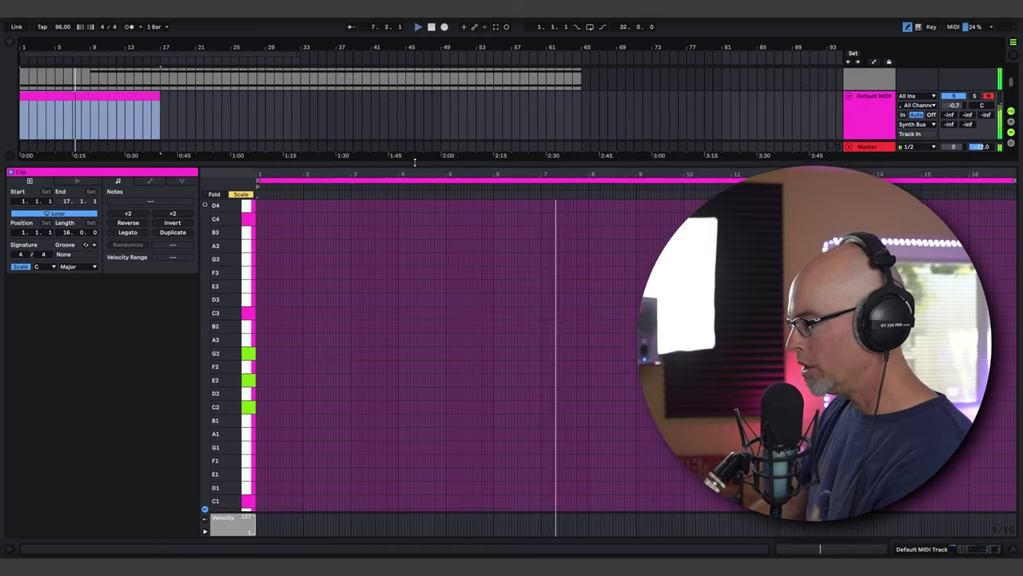
right_click(382, 335)
click(493, 484)
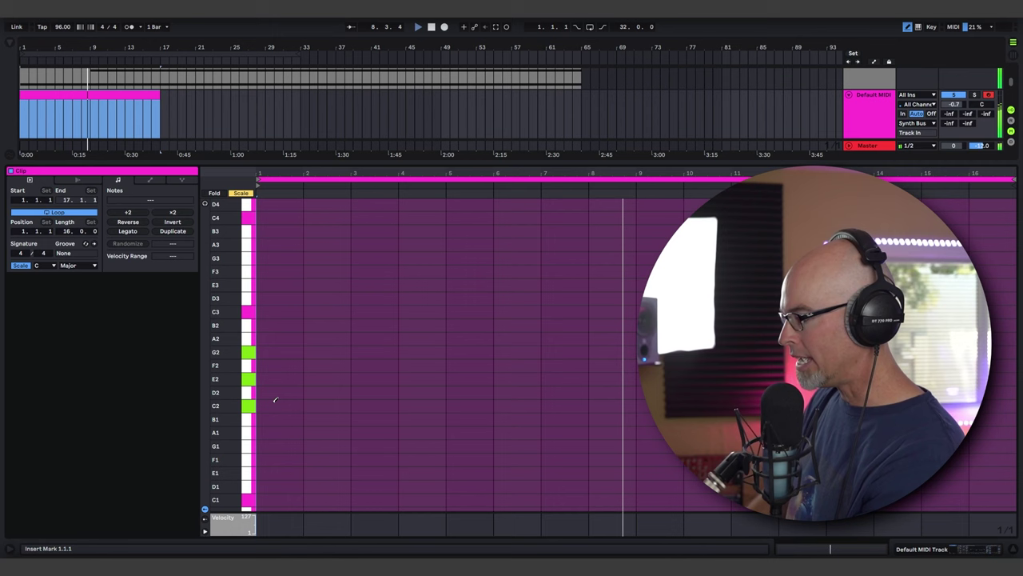
click(269, 405)
click(269, 378)
click(270, 353)
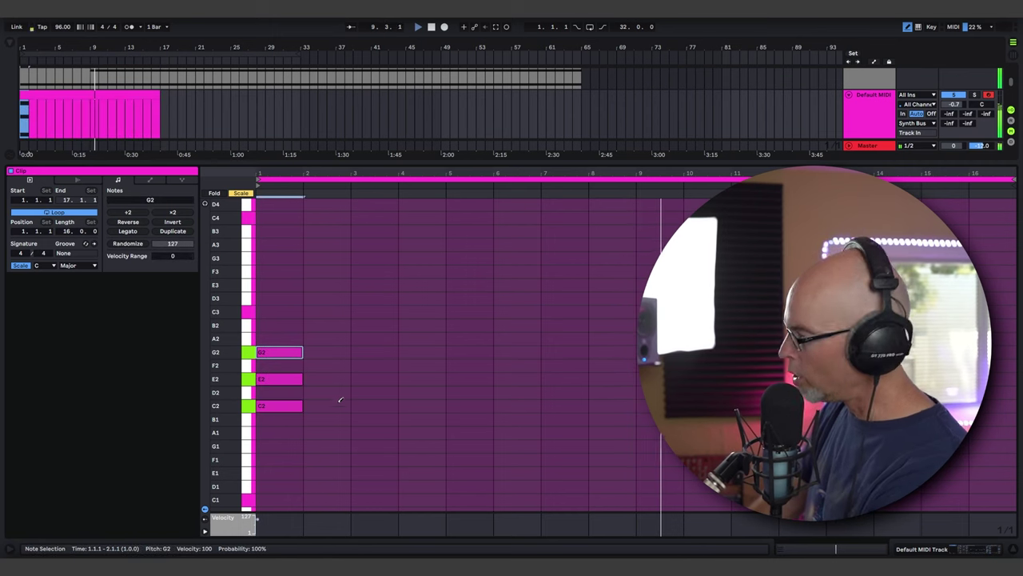
drag(330, 426, 879, 352)
drag(978, 352, 1013, 353)
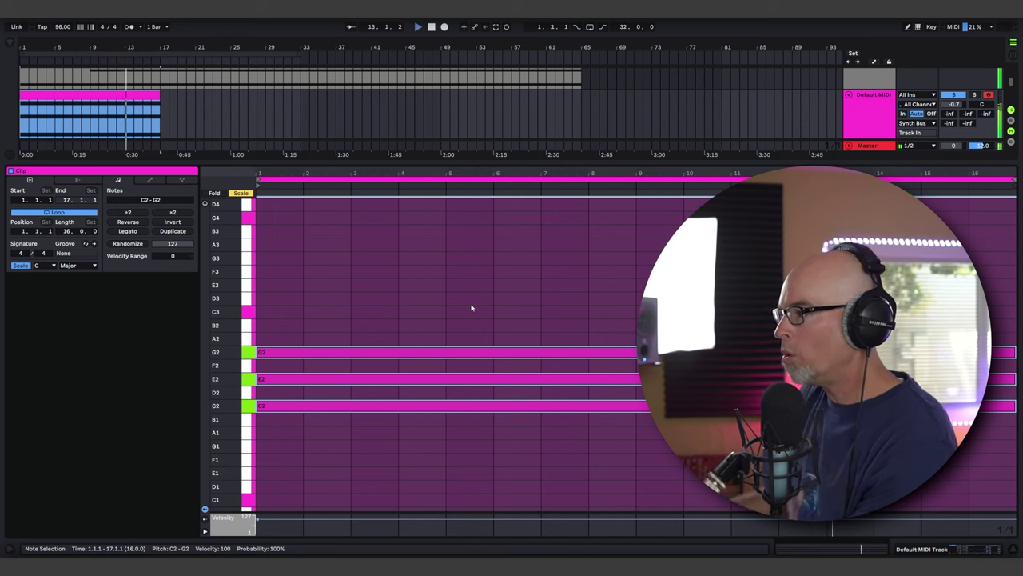
Step: Add a B2 note from bar 17 to bar 29 and restart playback
drag(326, 169, 137, 395)
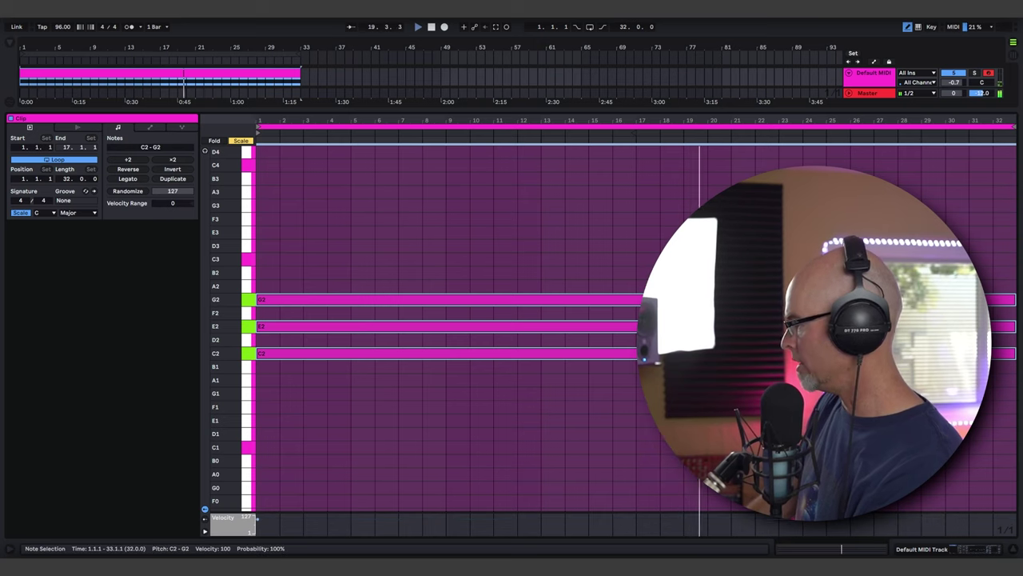
click(644, 273)
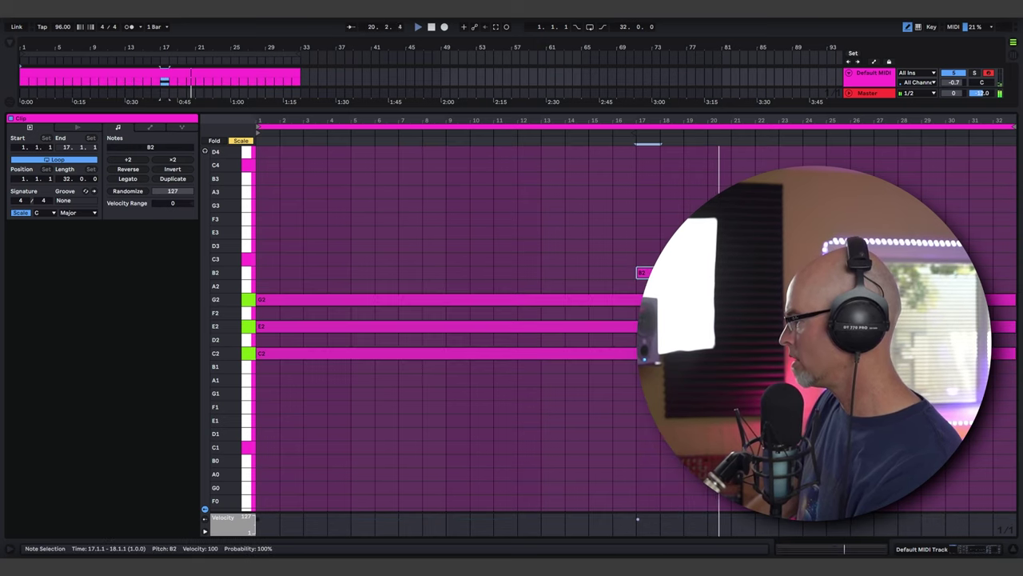
drag(665, 273, 926, 273)
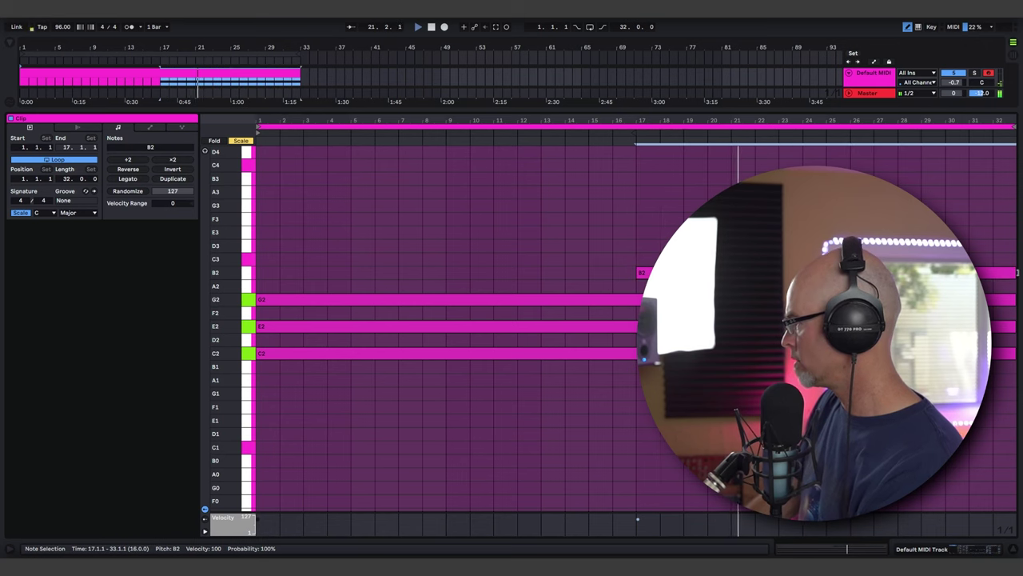
key(space)
key(space)
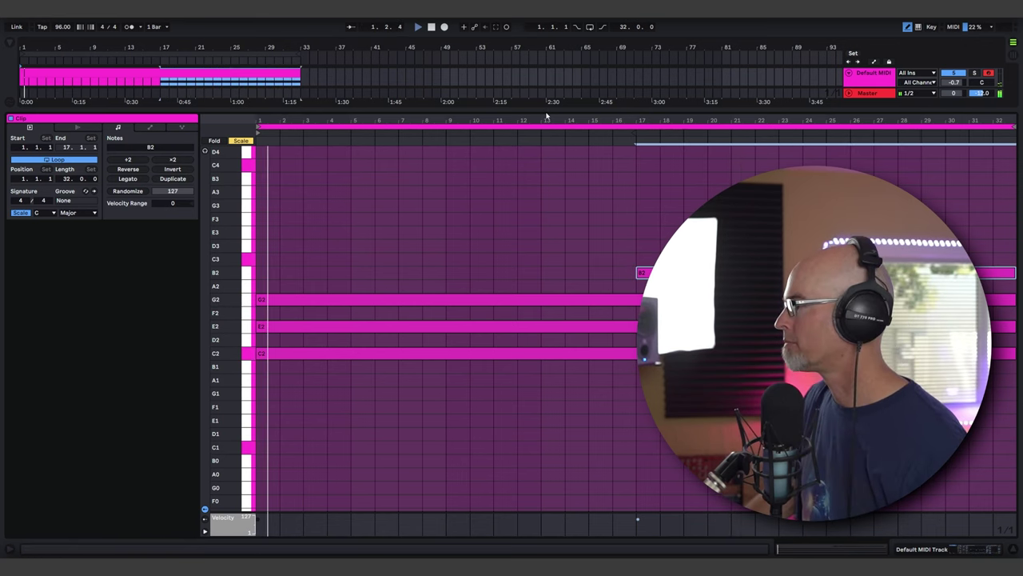
drag(545, 108, 543, 390)
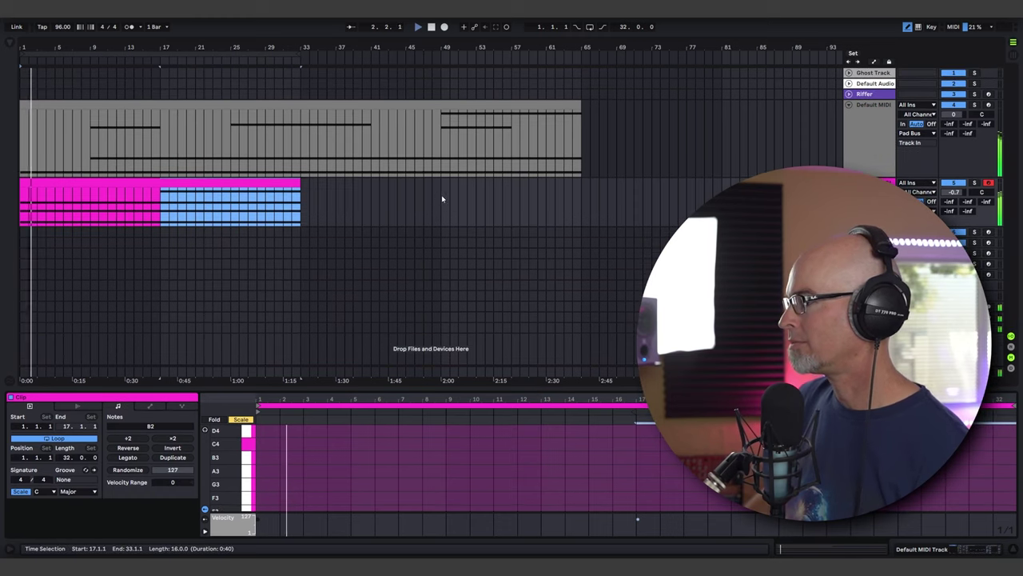
Step: Duplicate the chord clip to bars 33–65 and show the track's device chain
click(301, 183)
key(ctrl+d)
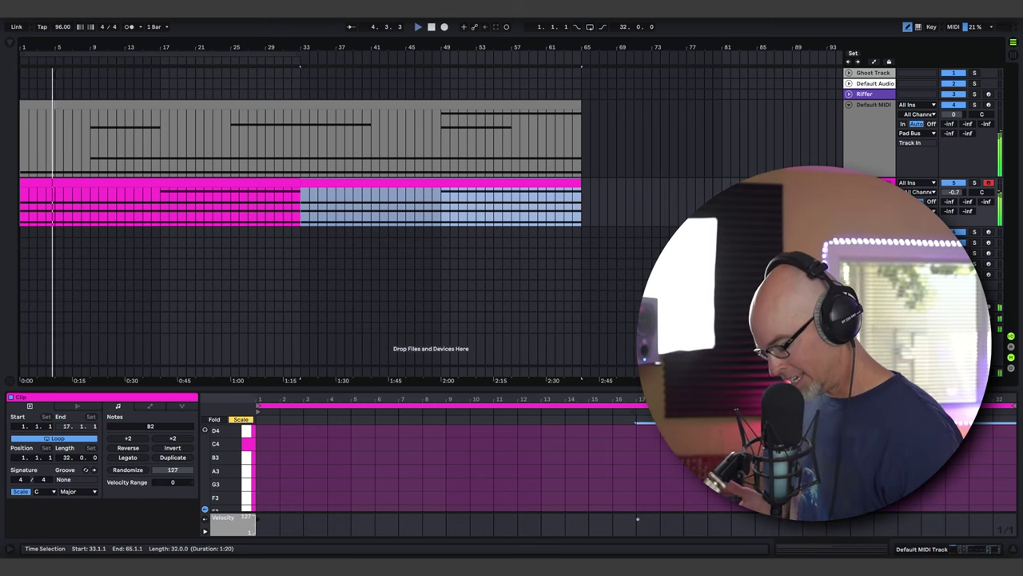
key(shift+Tab)
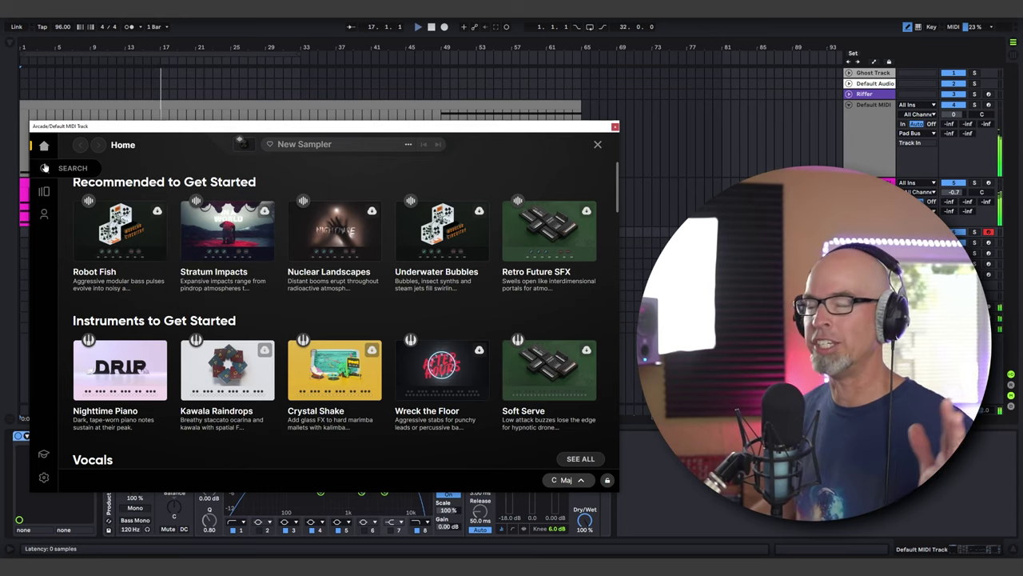
Step: Filter Arcade's search page to playable arpeggiator instruments
click(44, 168)
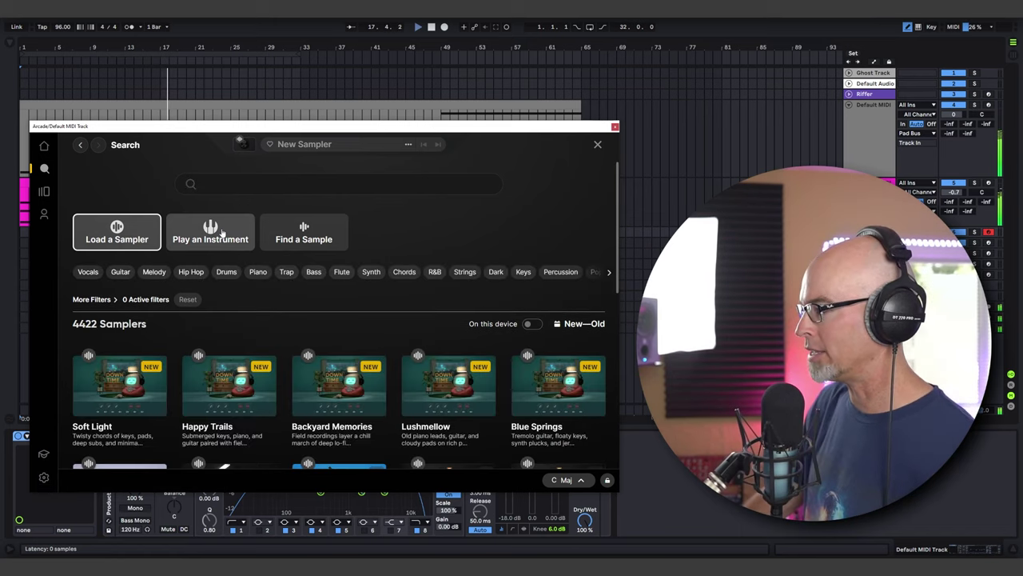
click(222, 232)
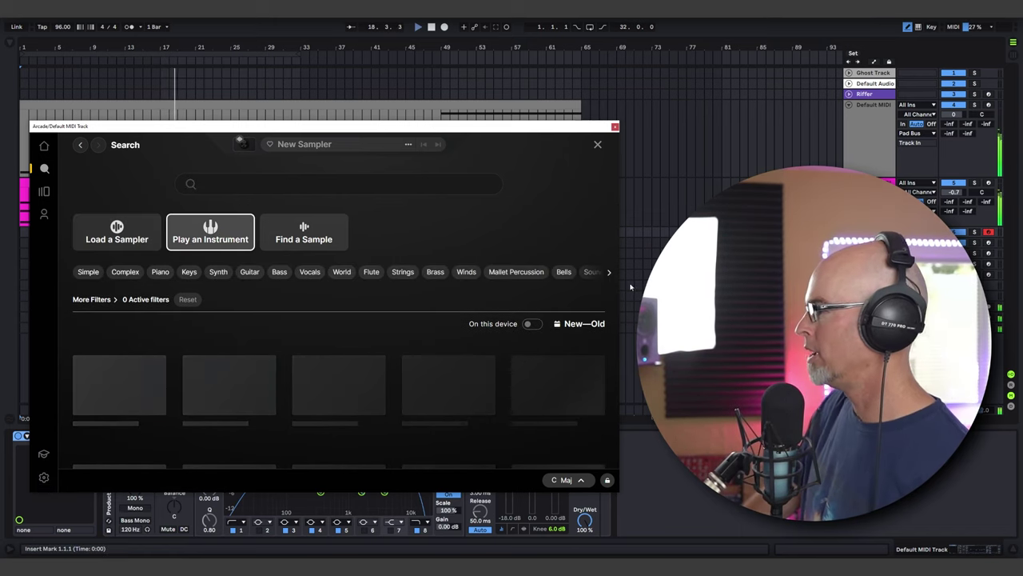
scroll(546, 276, right, 5)
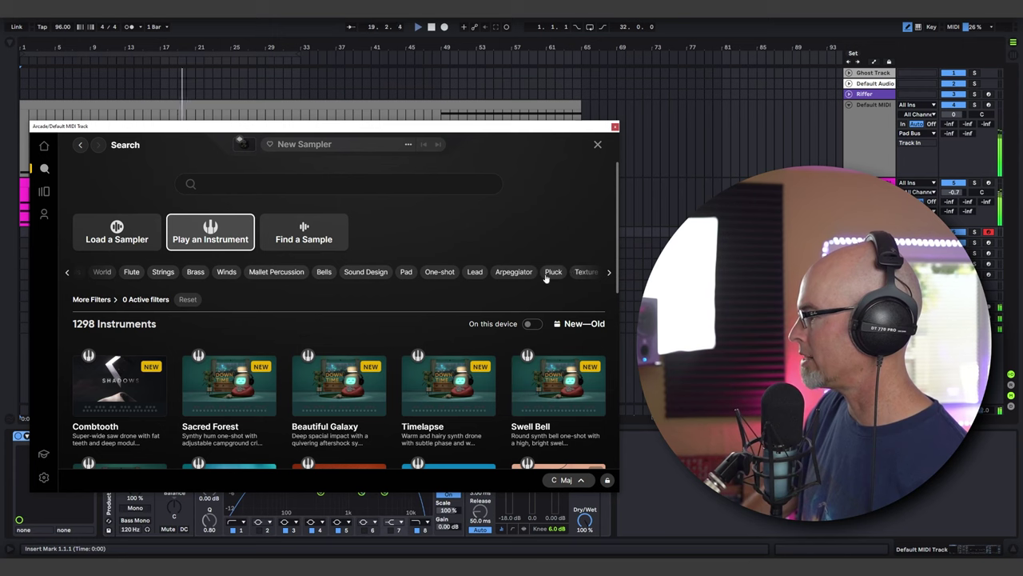
click(514, 271)
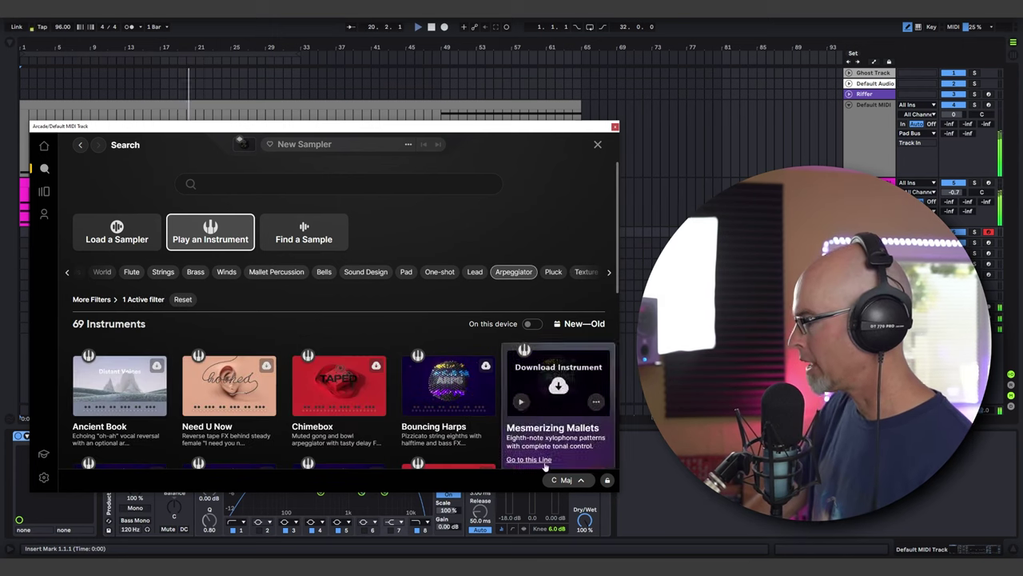
Step: Set the session key to F minor
click(566, 480)
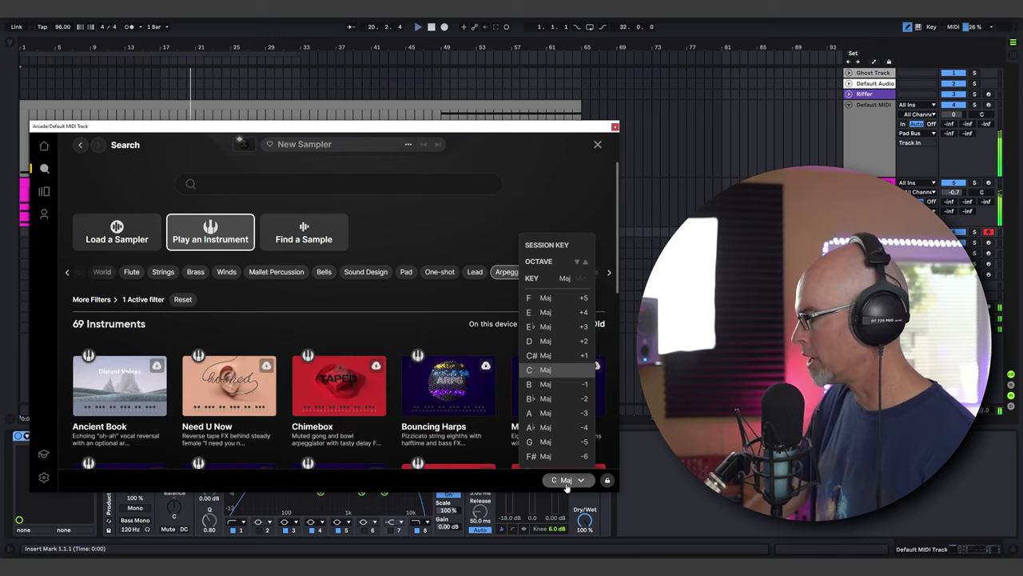
click(577, 279)
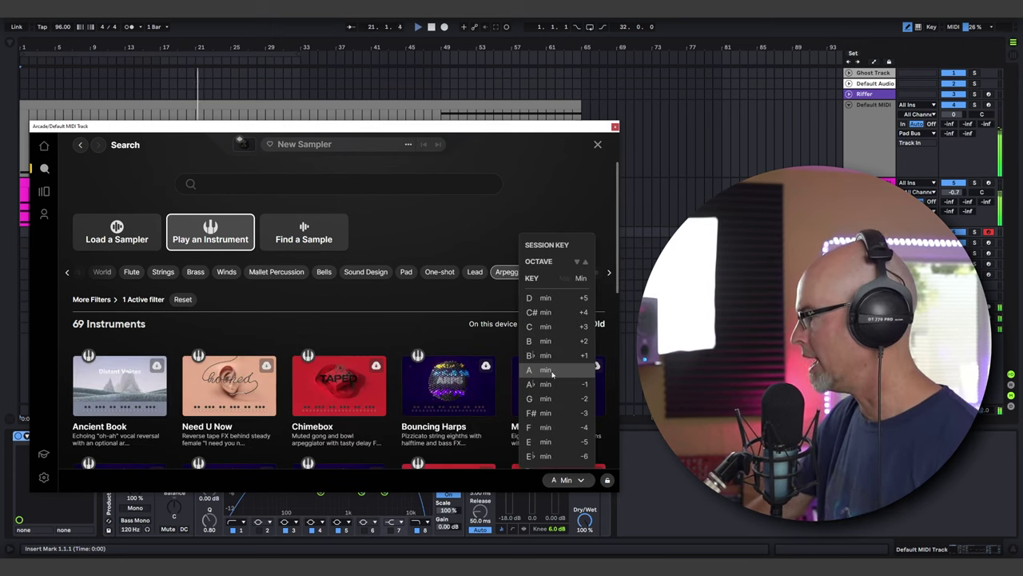
click(508, 219)
Step: Scroll through the 69 arpeggio instruments down to Slow-Fi
scroll(479, 240, down, 5)
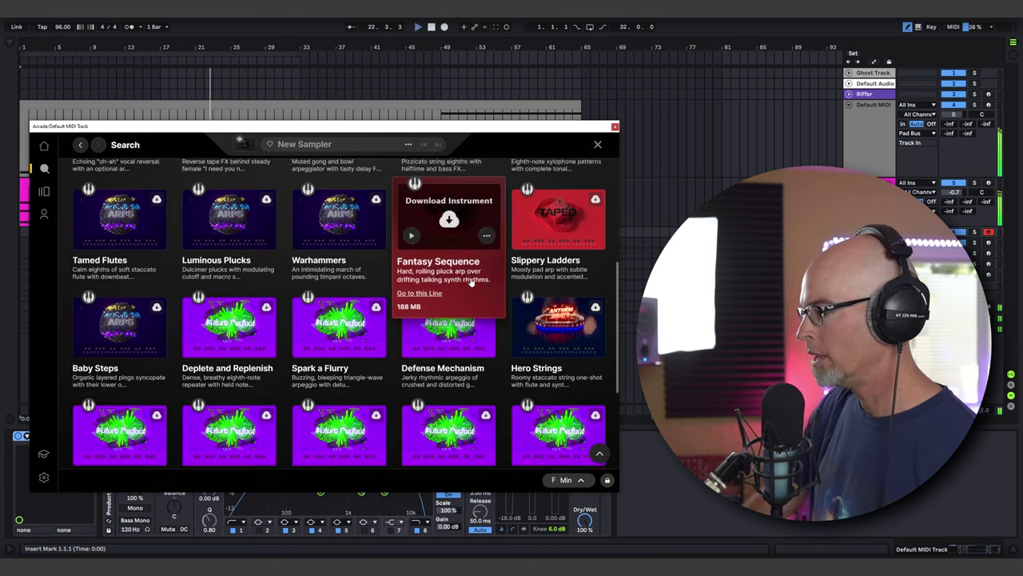
mouse_move(362, 269)
scroll(362, 270, up, 3)
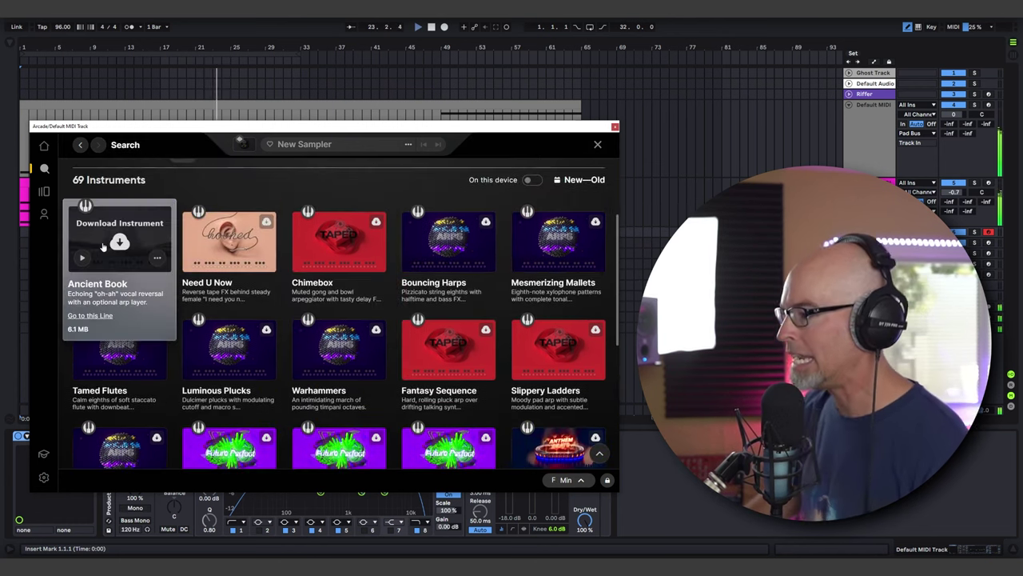
mouse_move(312, 270)
mouse_move(487, 264)
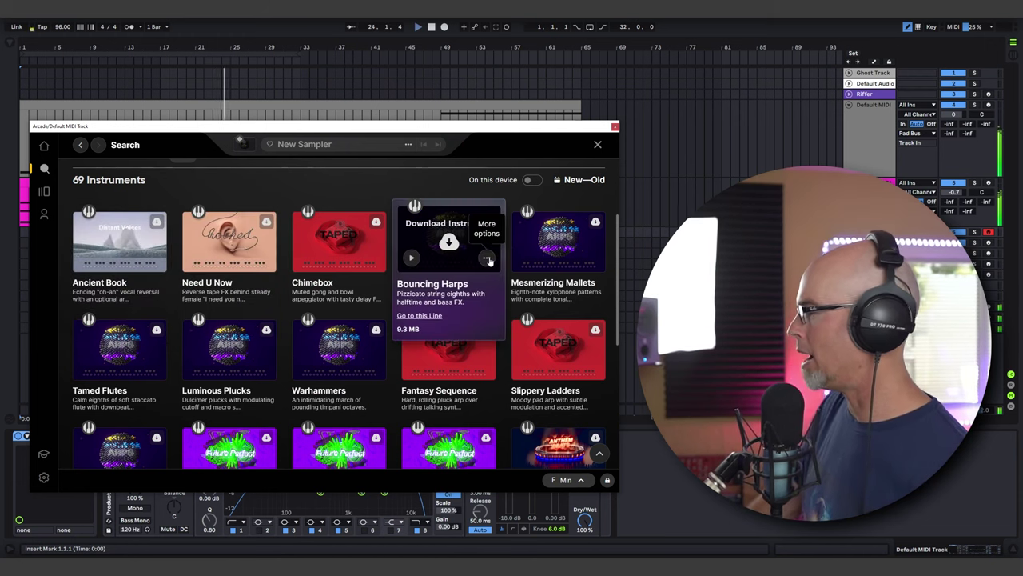
scroll(489, 260, down, 5)
scroll(499, 368, down, 2)
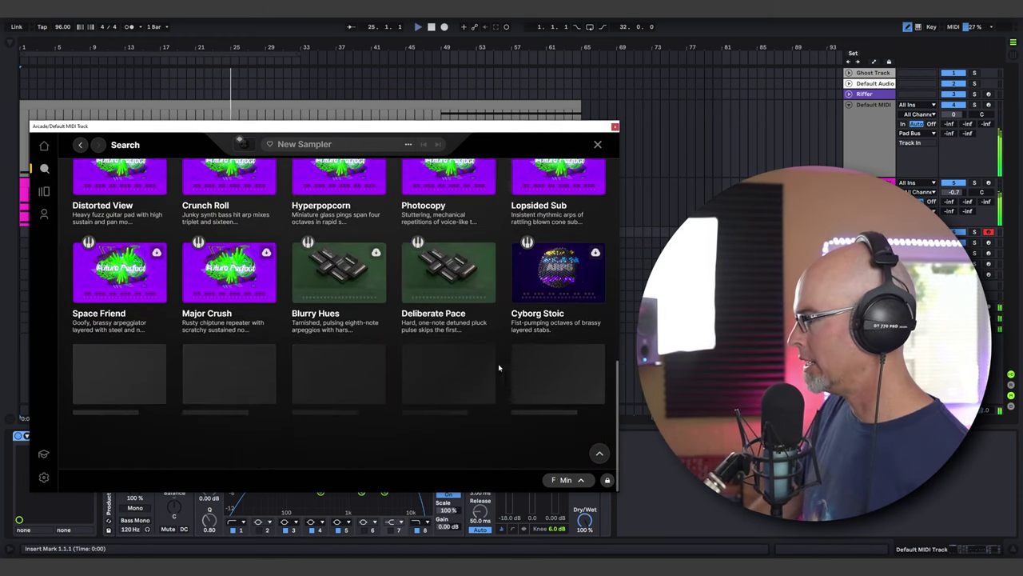
scroll(447, 255, down, 2)
Step: Preview the Slow-Fi instrument, then load it into Arcade
mouse_move(237, 243)
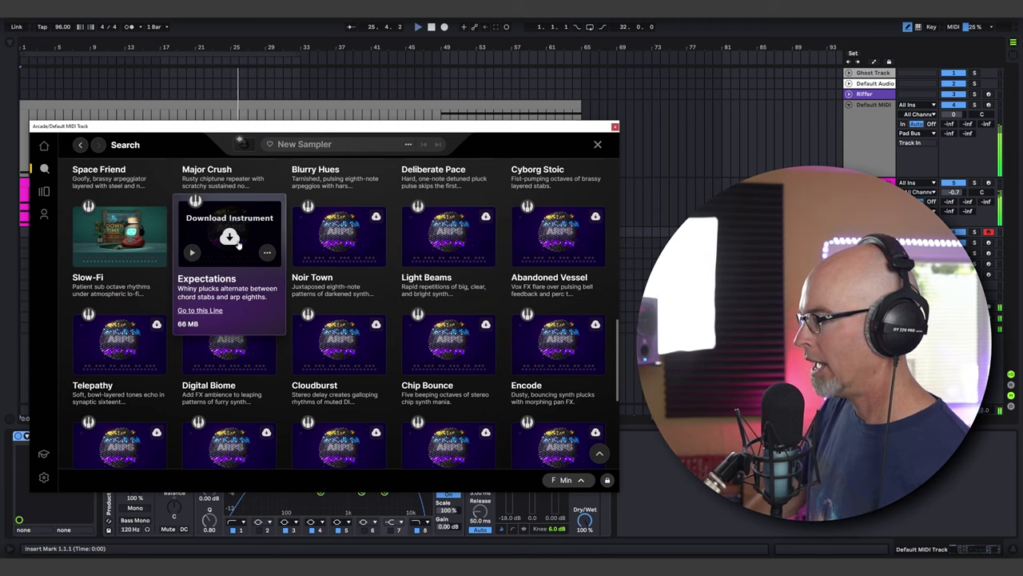
mouse_move(99, 248)
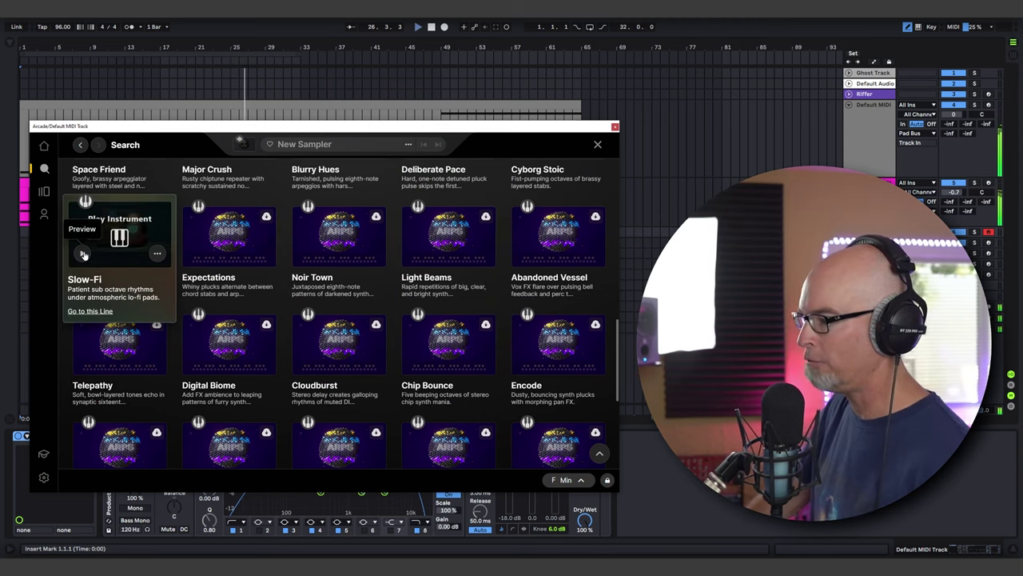
click(83, 254)
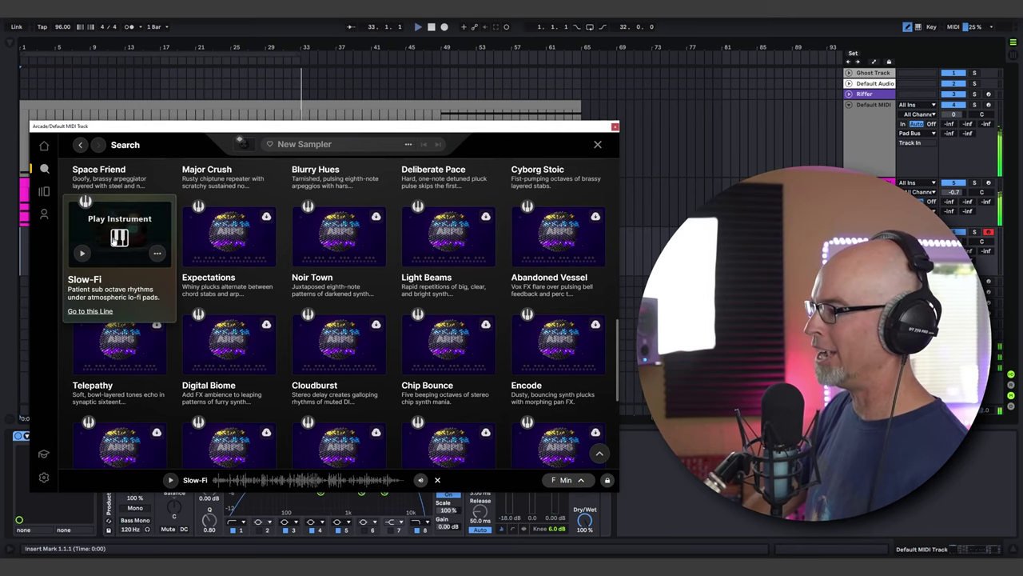
click(112, 212)
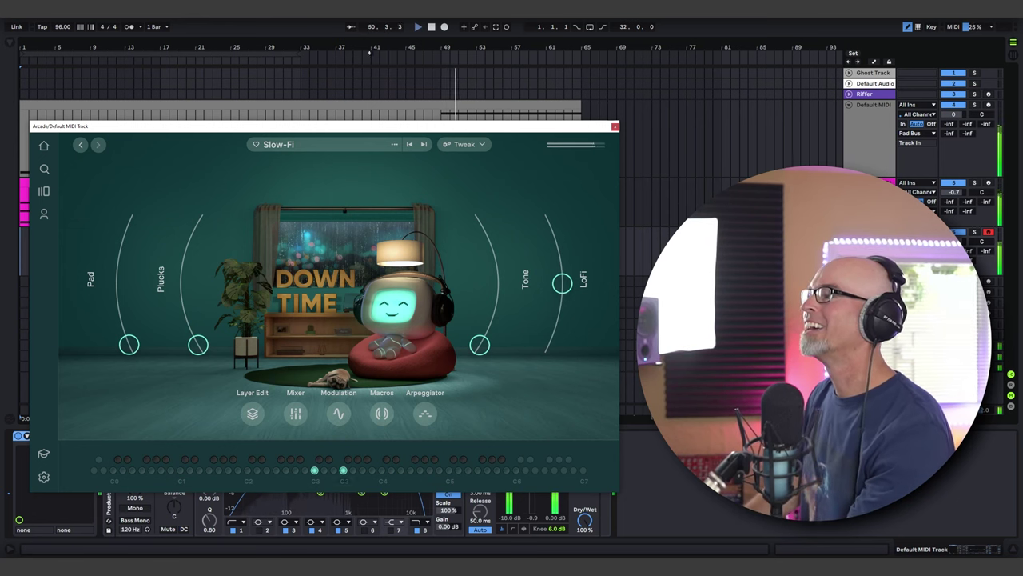
Step: Loop the arrangement playback from bar 1 to bar 65
click(302, 53)
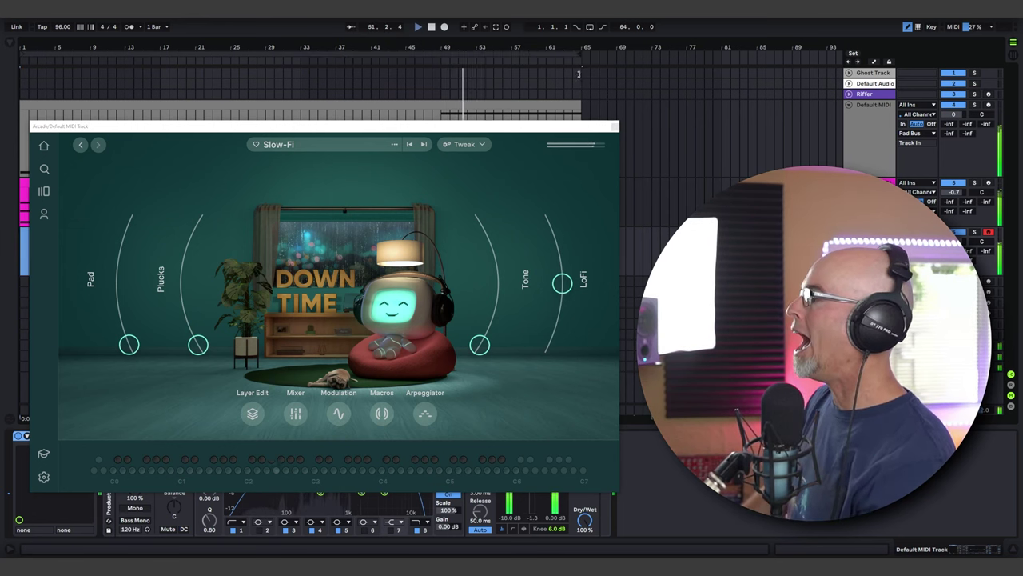
key(ctrl+l)
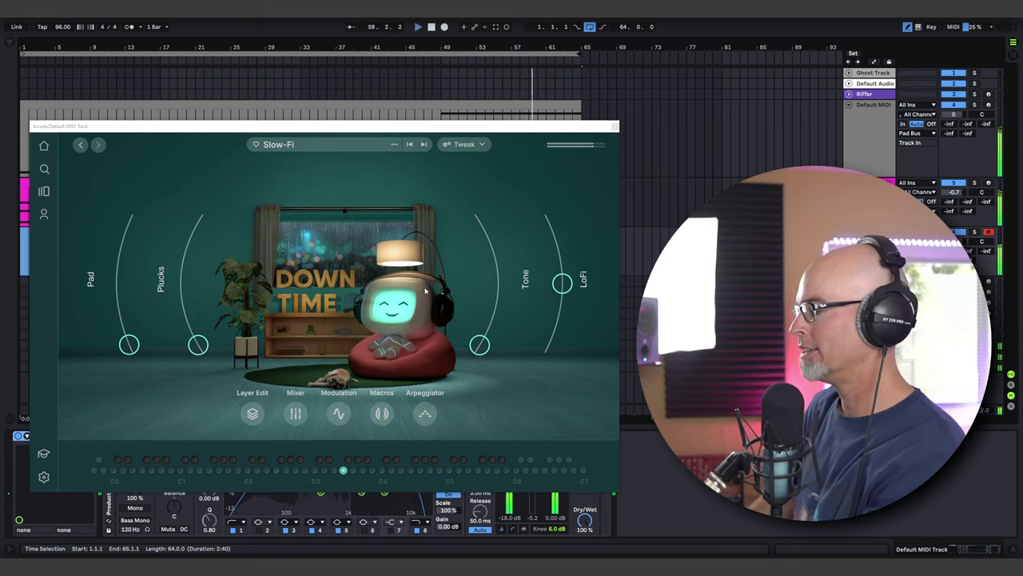
Step: Glance at Modulation, Mixer and Layer Edit, then drop Pad to minimum and raise Plucks near the top
click(340, 414)
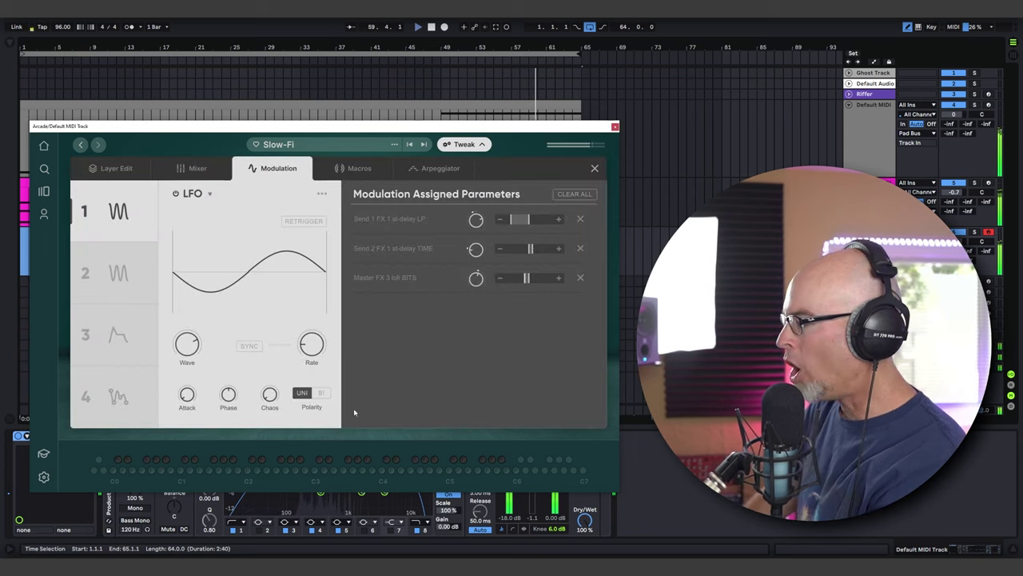
click(197, 168)
click(114, 168)
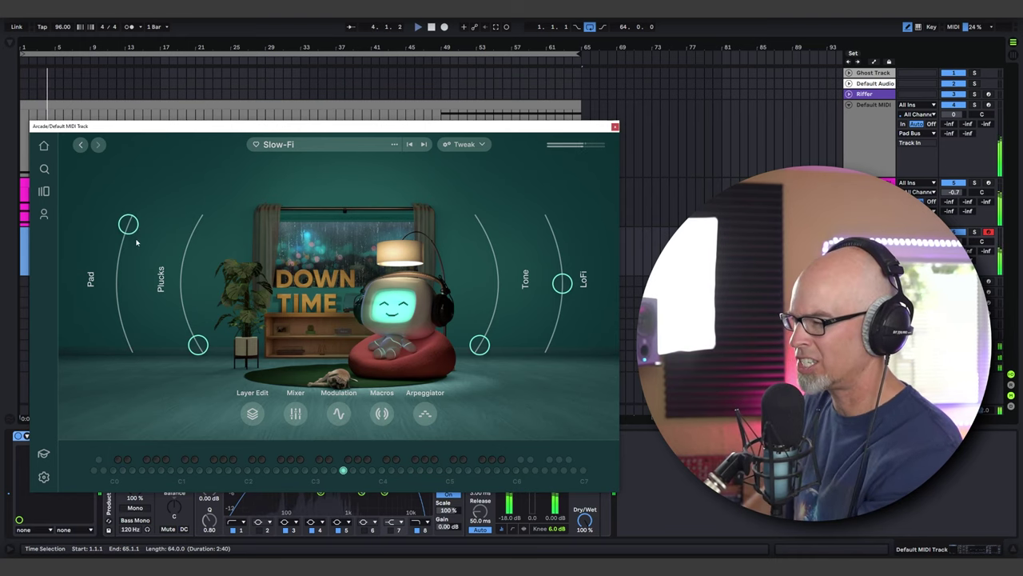
drag(131, 228, 129, 344)
drag(198, 345, 203, 242)
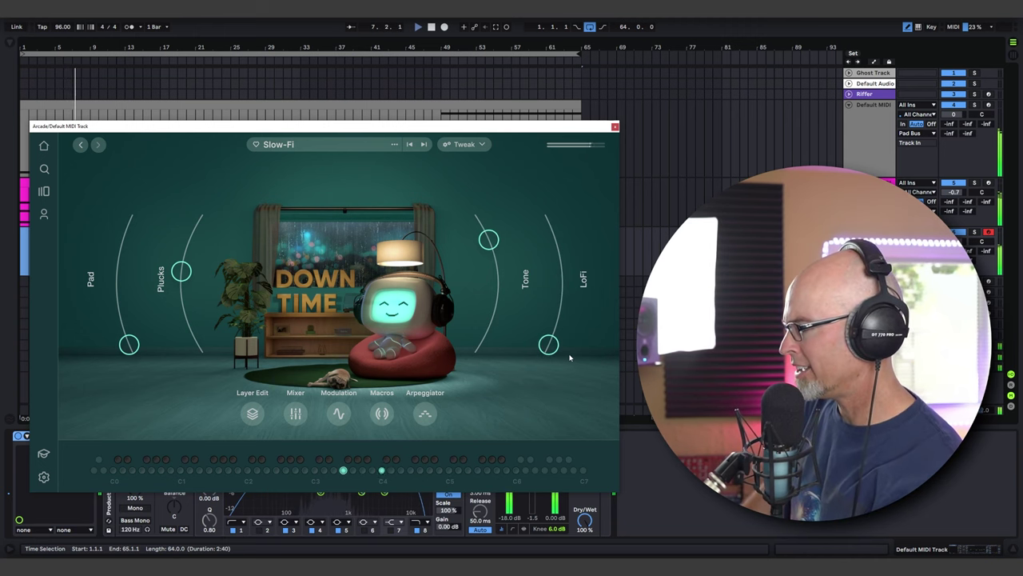
Step: In the Arpeggiator, set Arp A's Type to Random
click(426, 414)
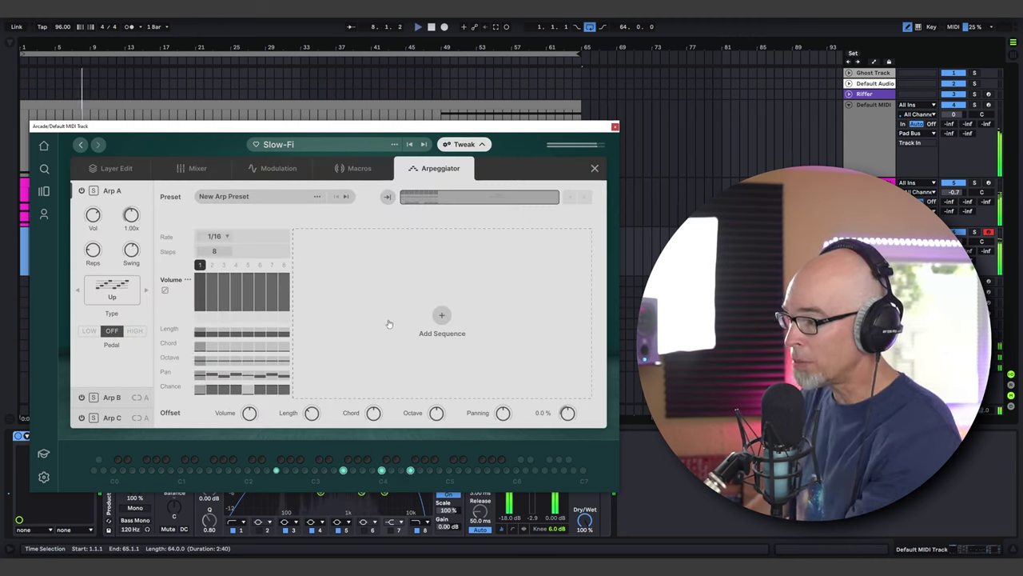
click(111, 289)
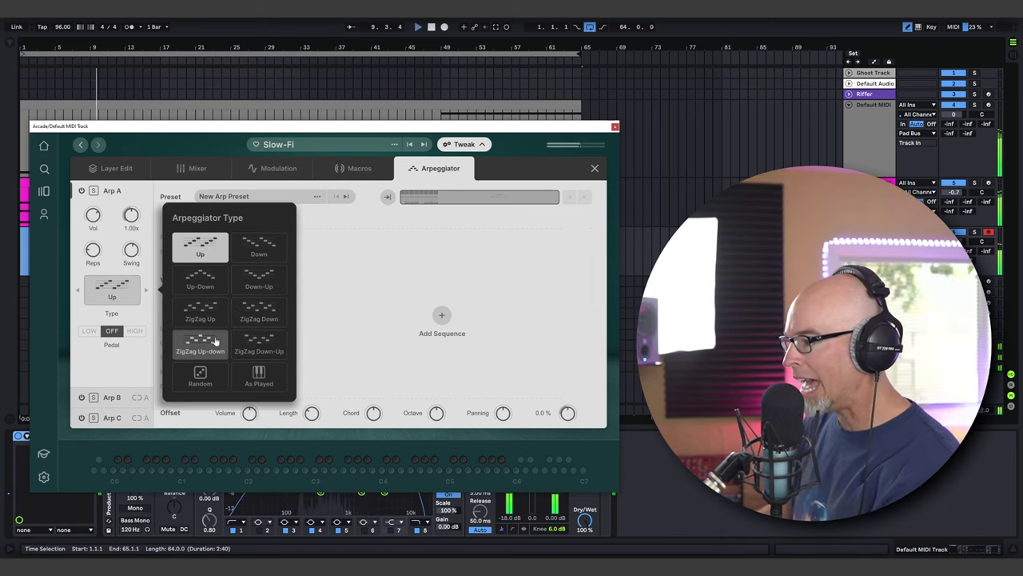
click(200, 376)
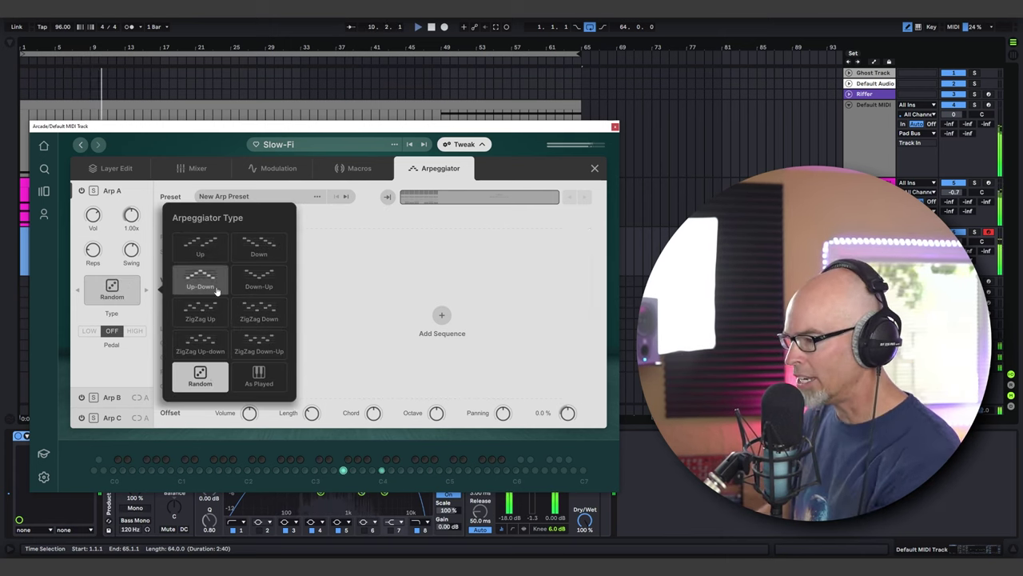
click(313, 252)
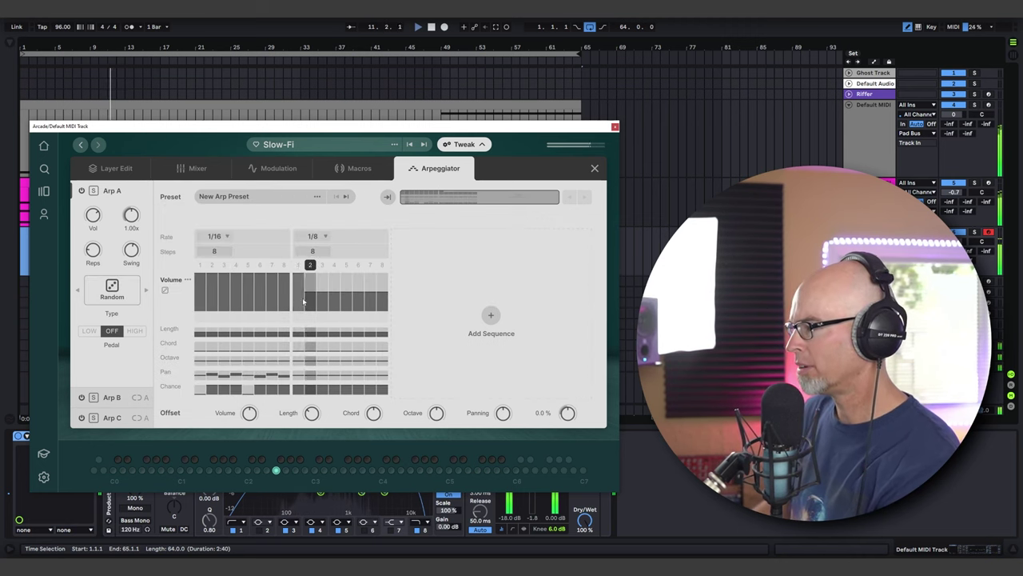
Step: Set Arp B's Type to Random as well, ending on the Modulation page
click(112, 398)
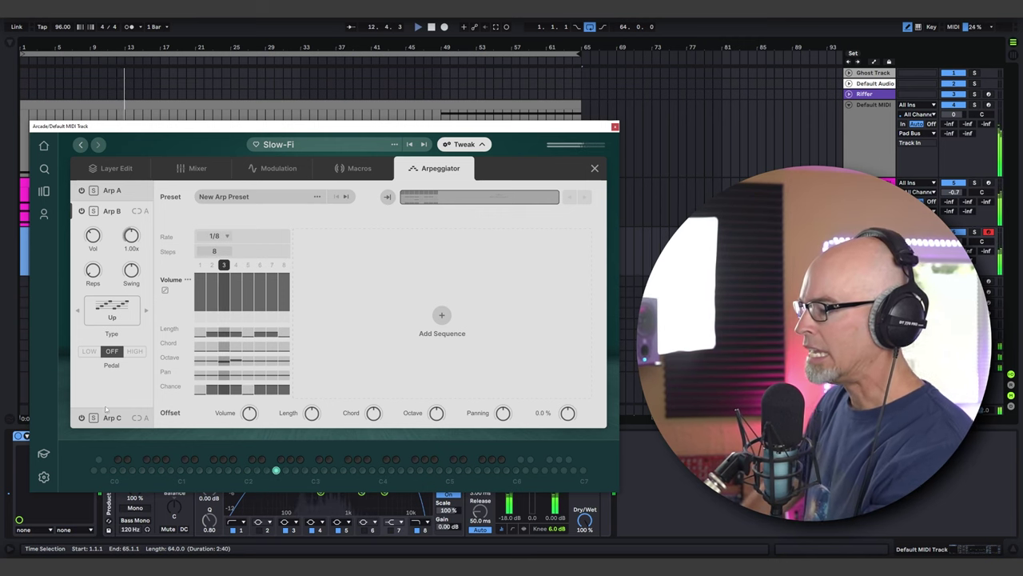
click(112, 414)
click(112, 194)
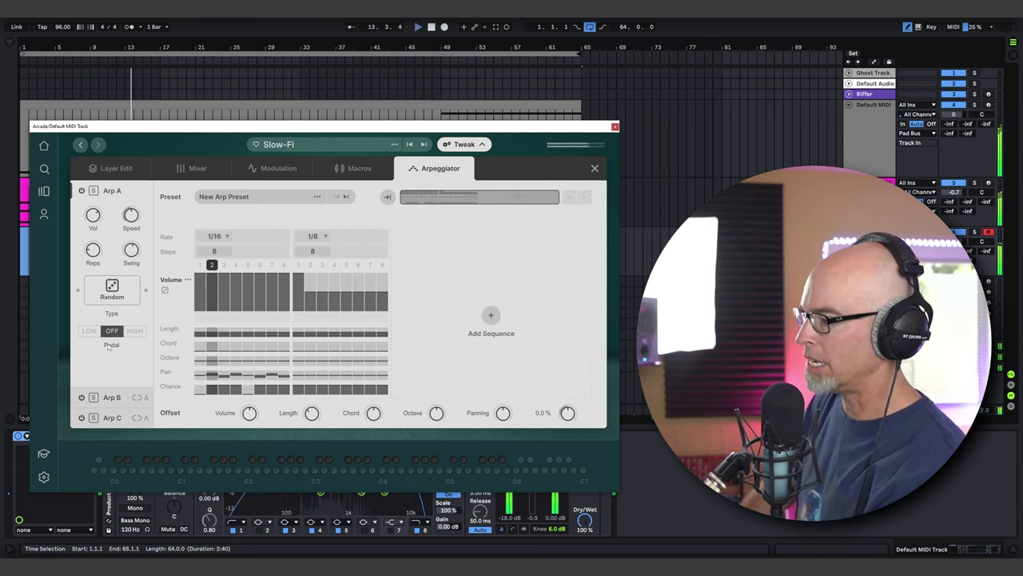
click(128, 394)
click(112, 310)
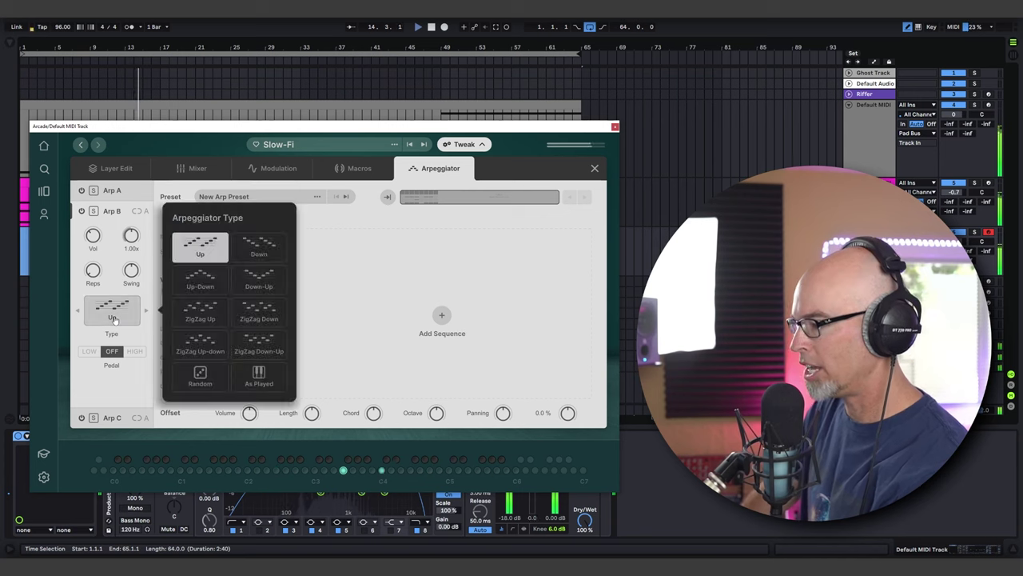
click(209, 376)
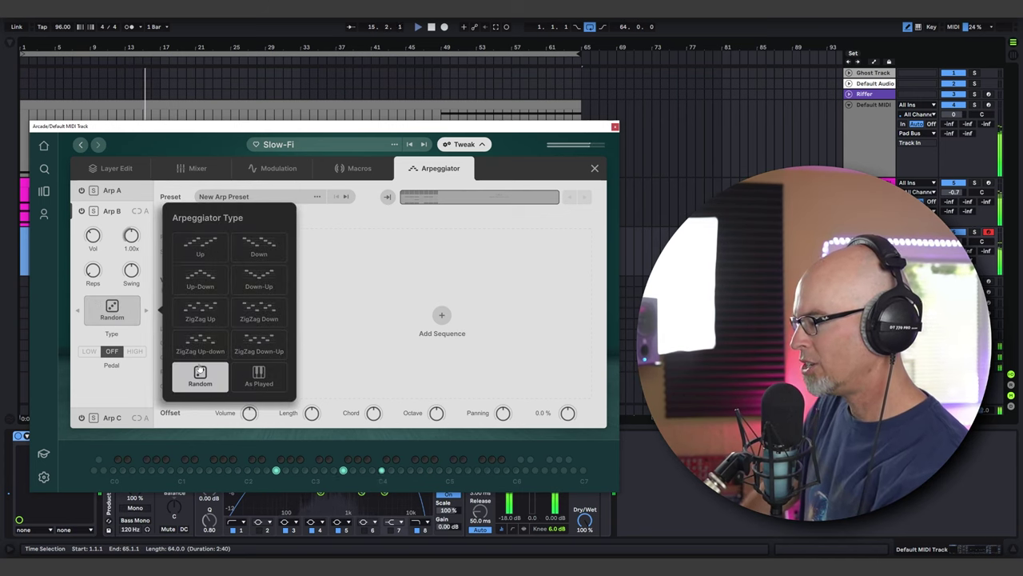
click(361, 171)
click(297, 169)
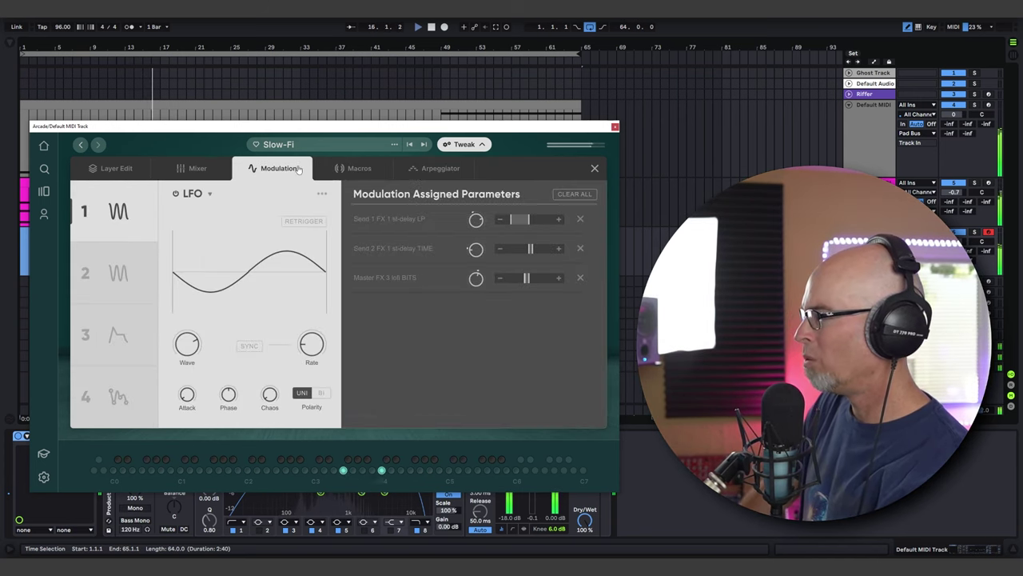
Step: Inspect LFO 2, the slot 3 envelope and slot 4 custom LFO, then view the Mixer page
click(119, 274)
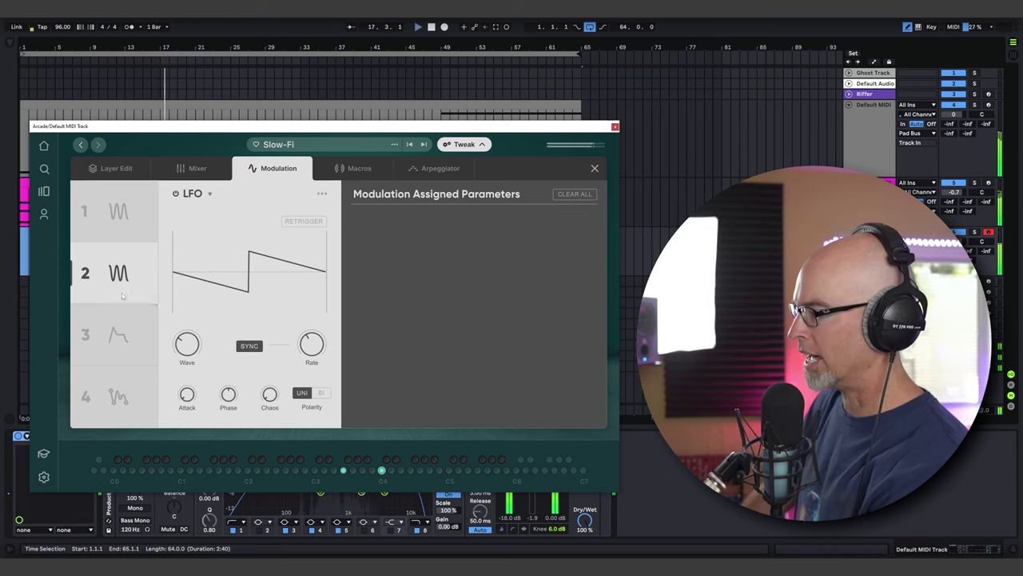
click(115, 336)
click(120, 400)
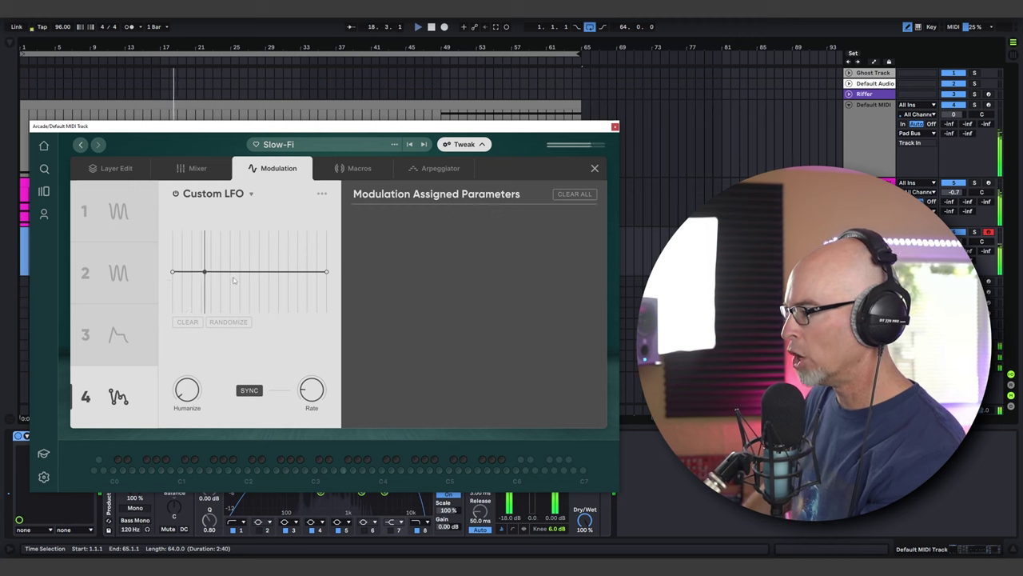
click(195, 168)
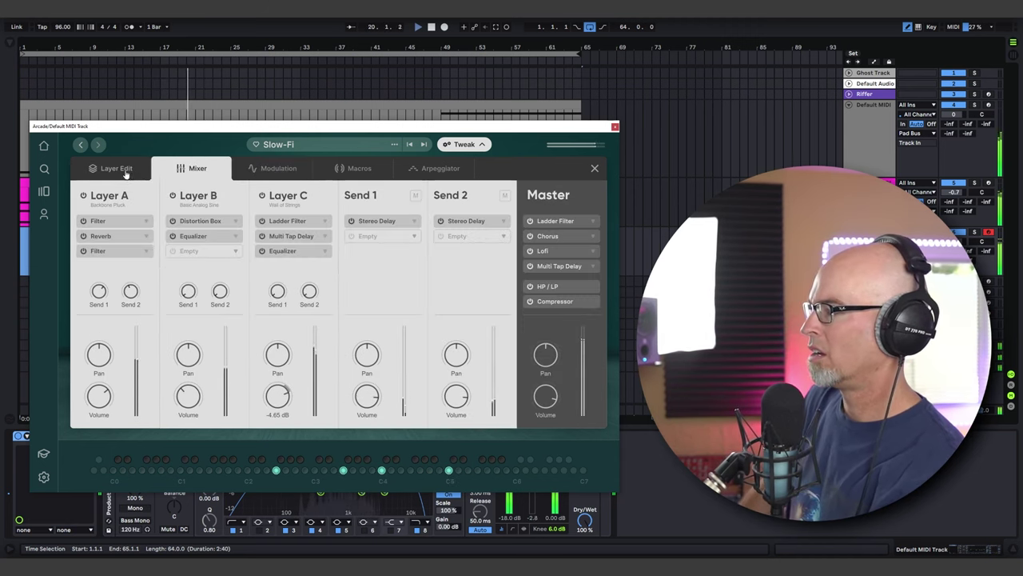